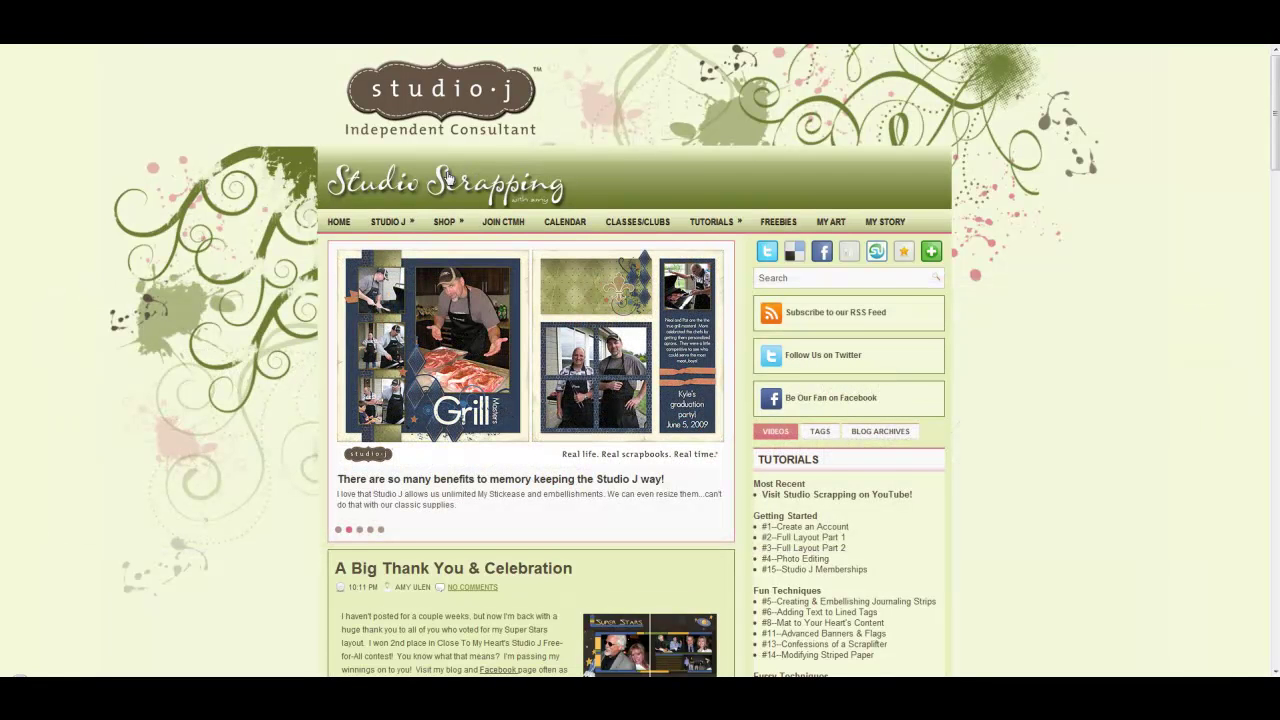
- Open the Autumn/Winter 2011 Idea Book from the Studio Scrapping website's shop links
mouse_move(445, 224)
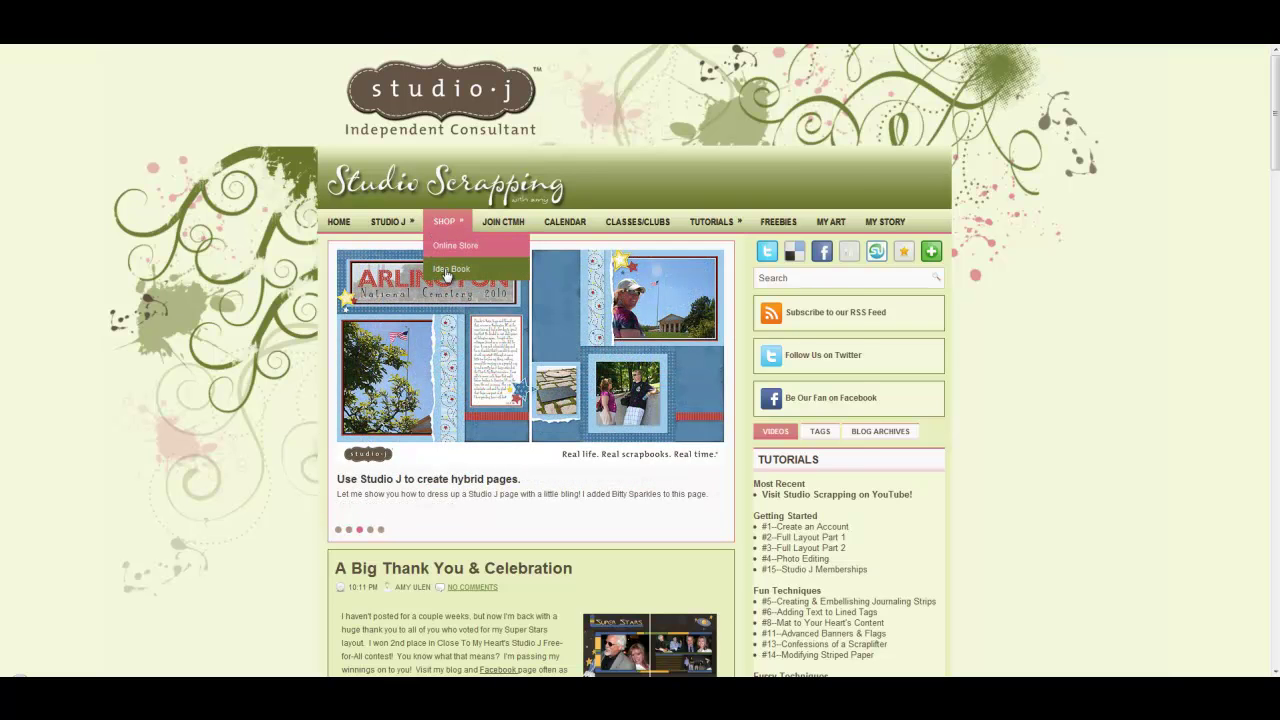
left_click(447, 271)
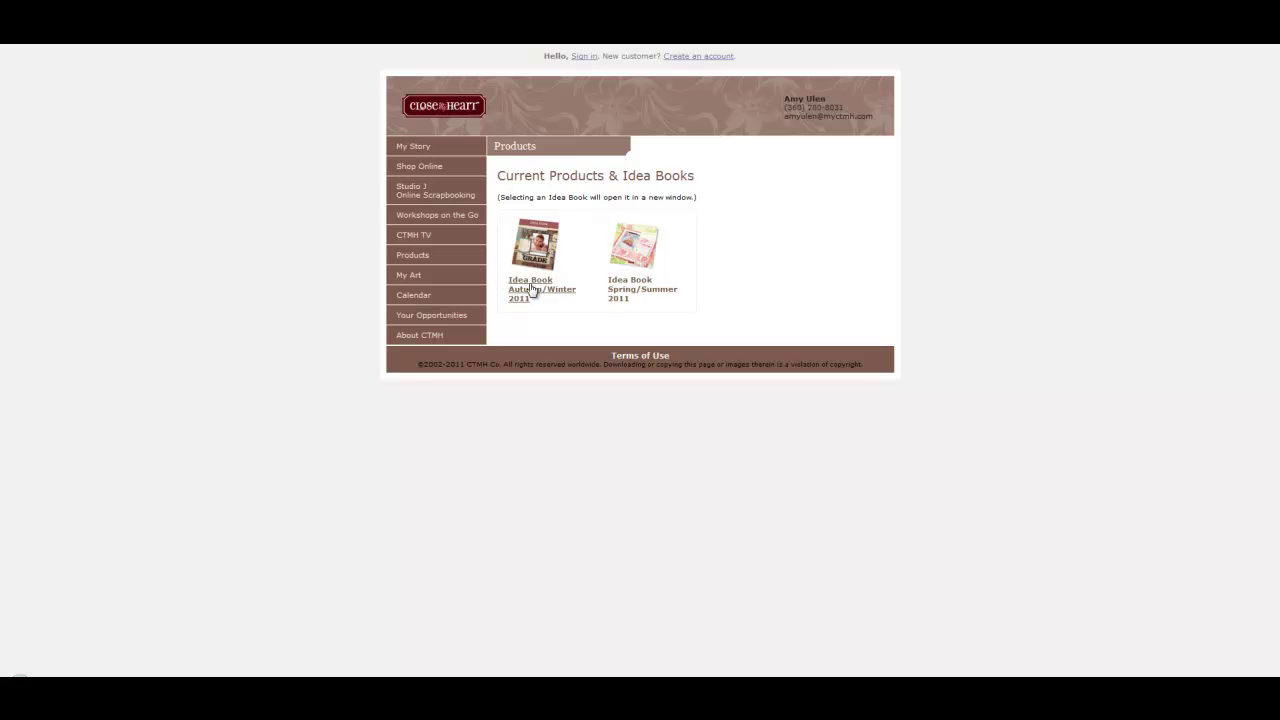
left_click(524, 290)
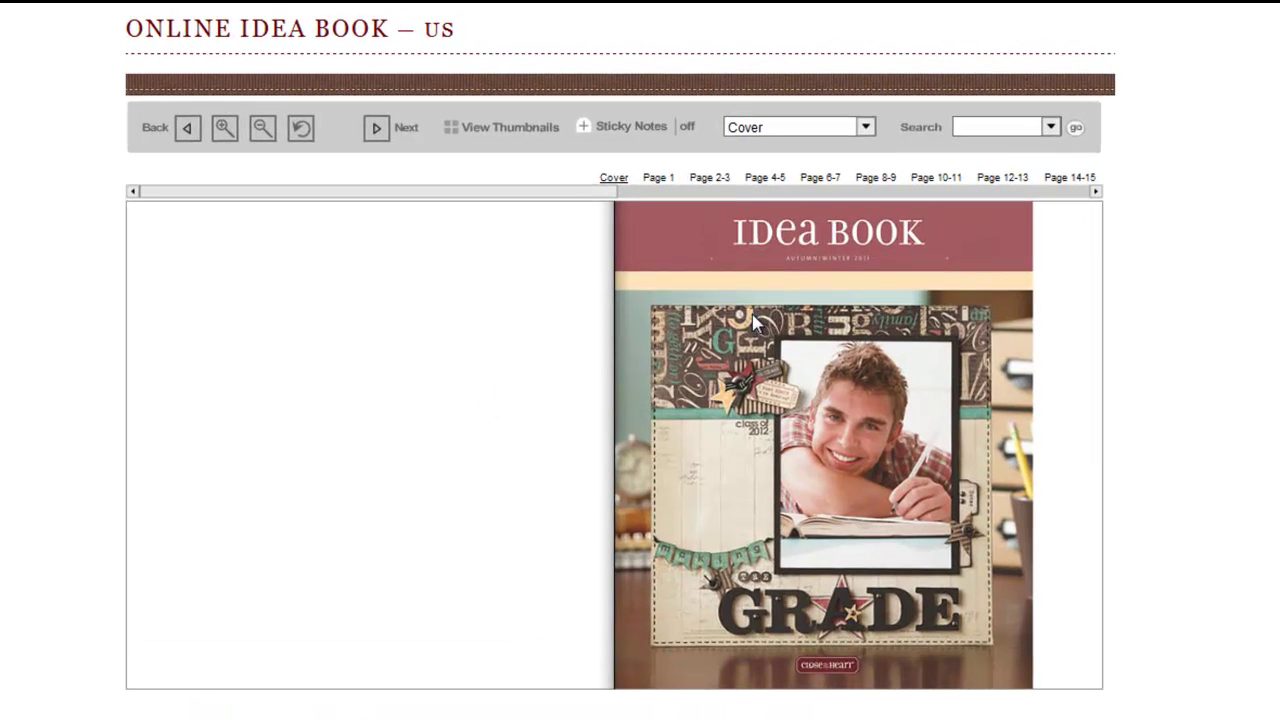
- Page through the online Idea Book from the cover to the Studio J software spread on pages 10-11
left_click(1010, 672)
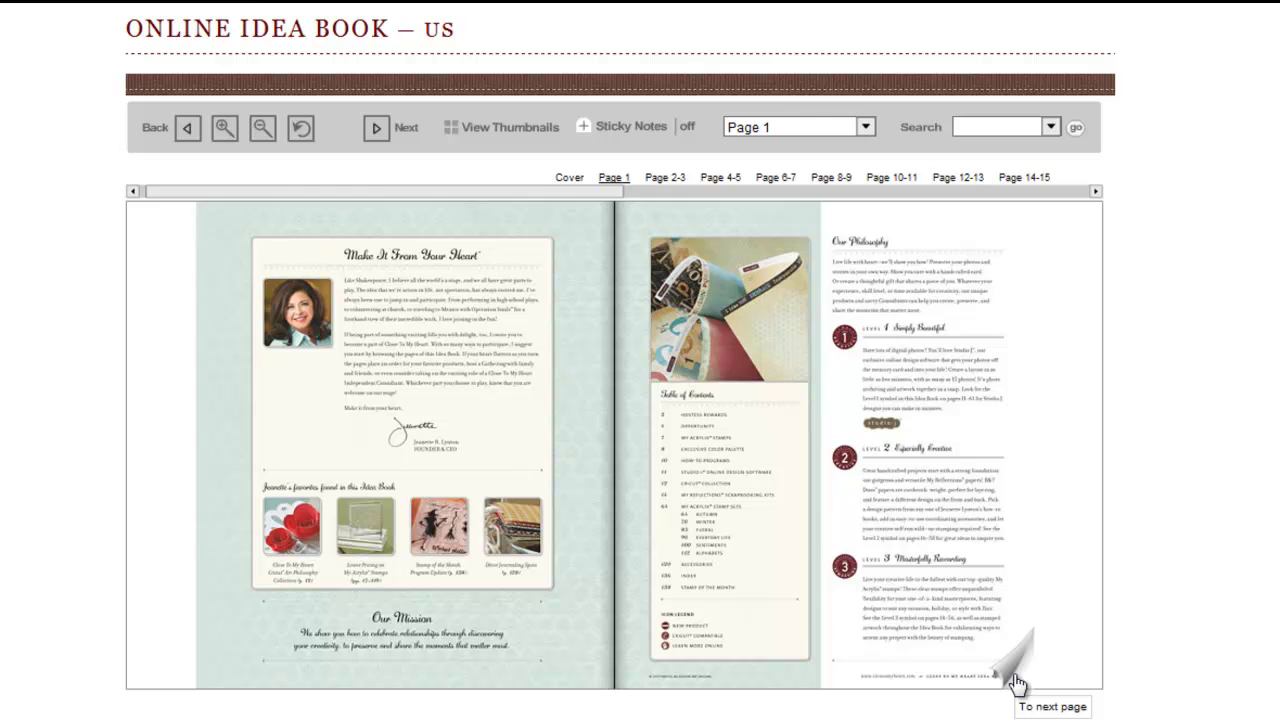
left_click(1016, 684)
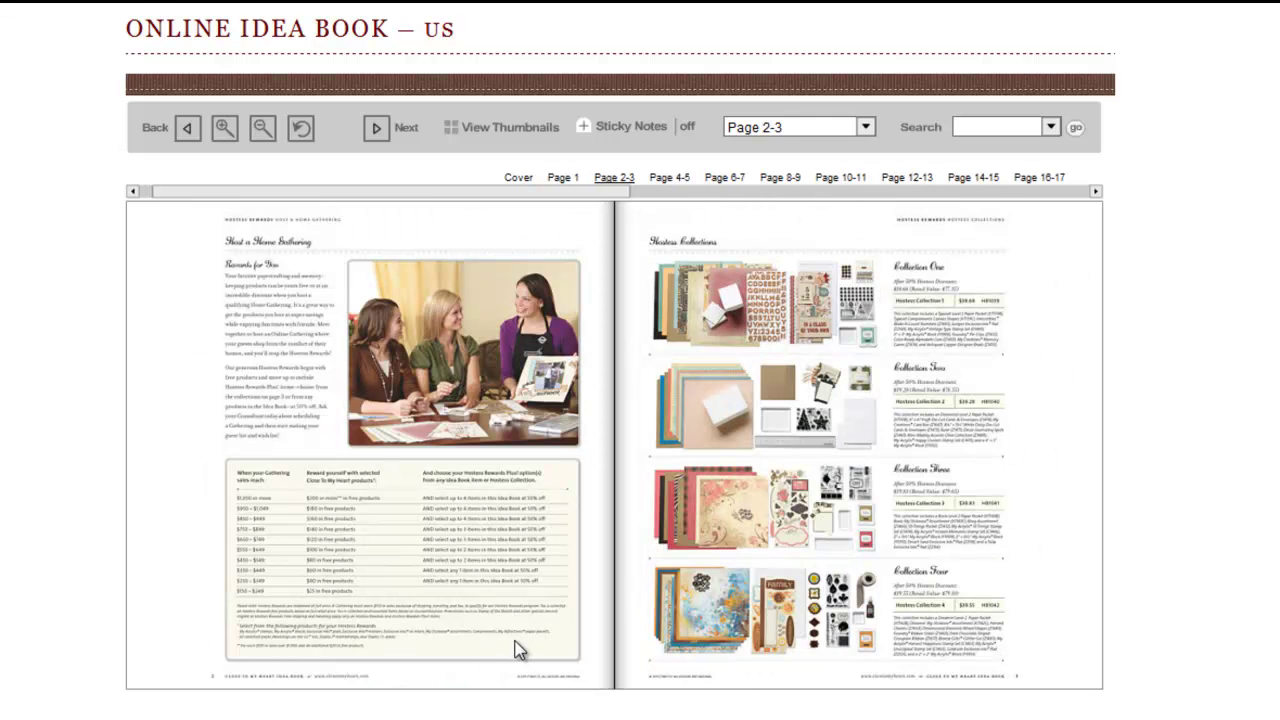
left_click(1008, 682)
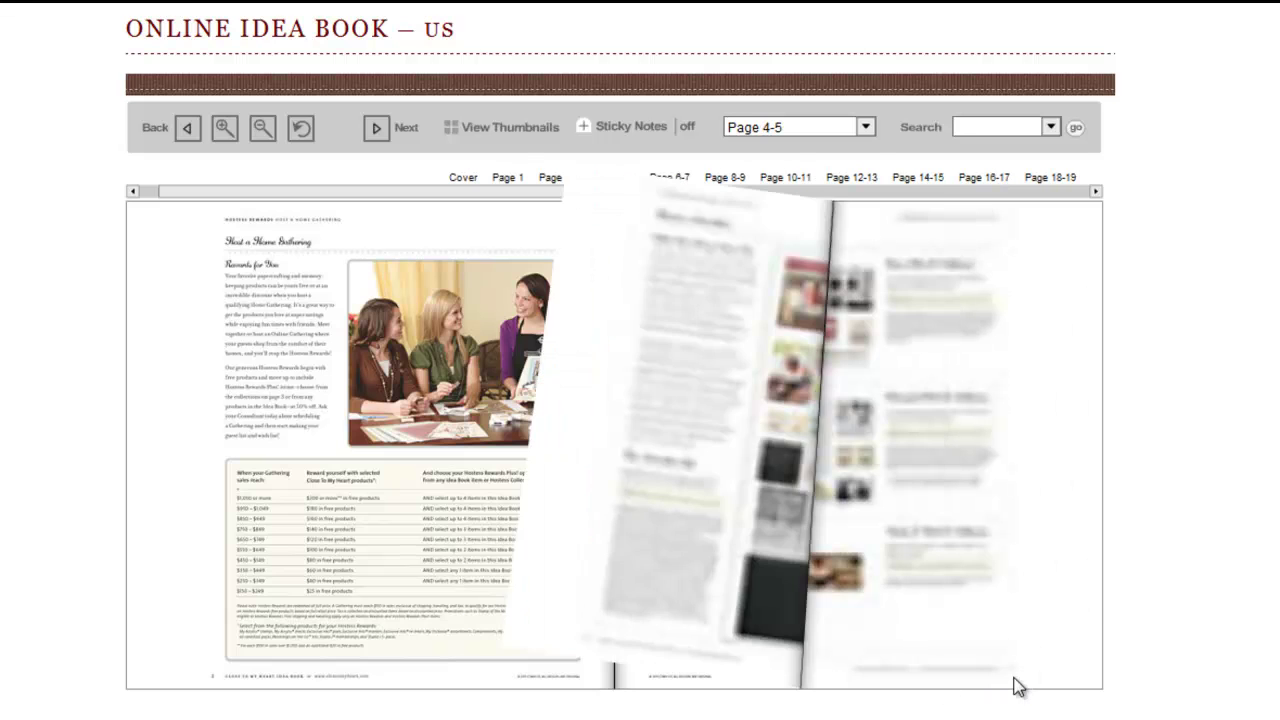
left_click(1013, 686)
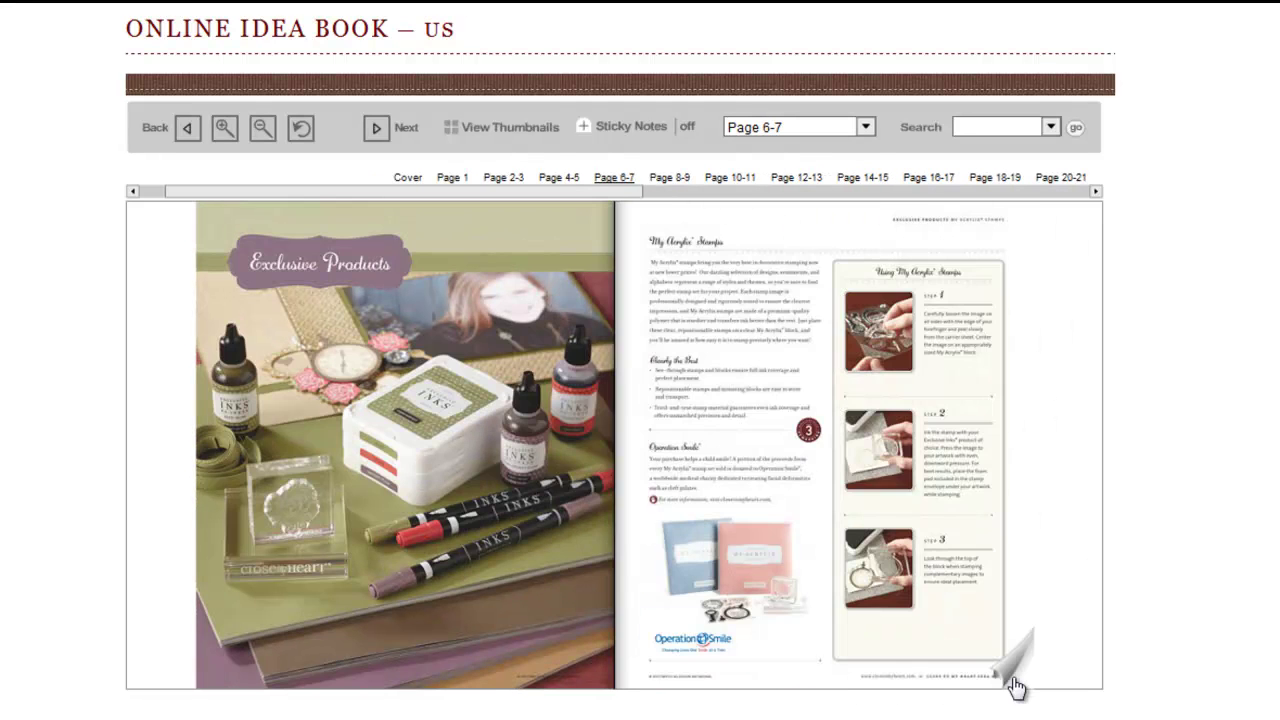
left_click(1016, 686)
left_click(1016, 686)
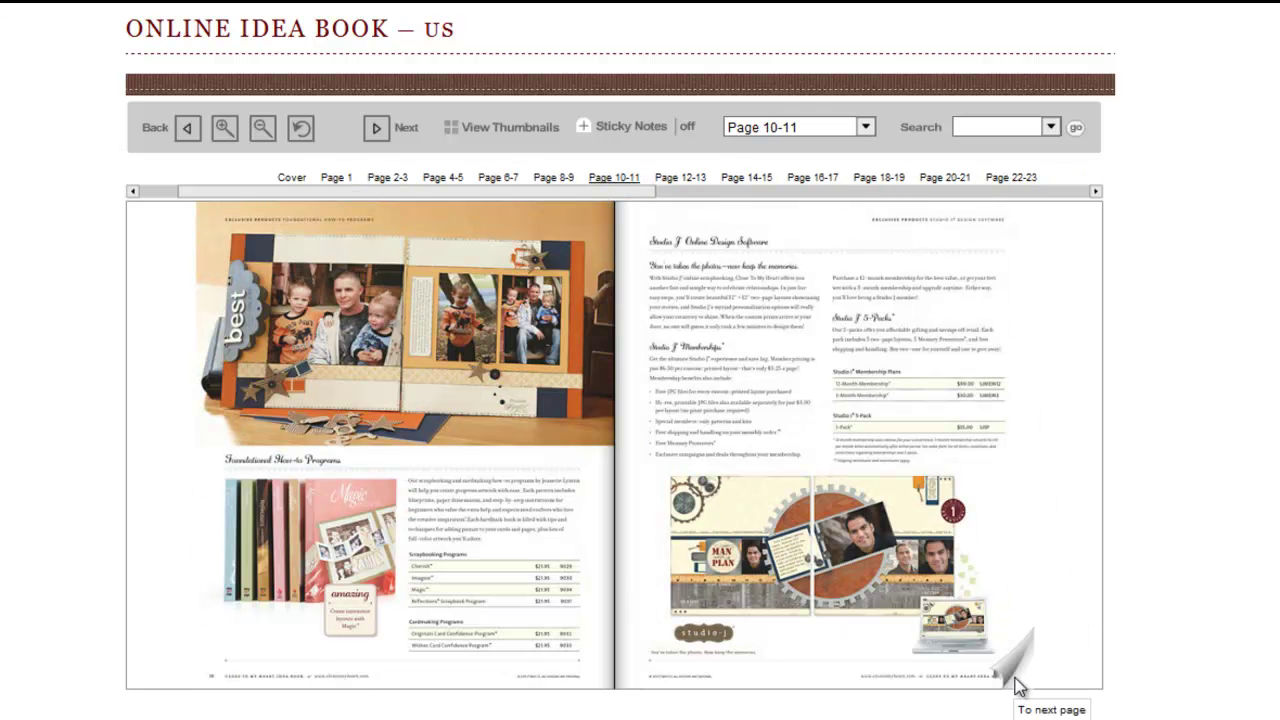
left_click(824, 567)
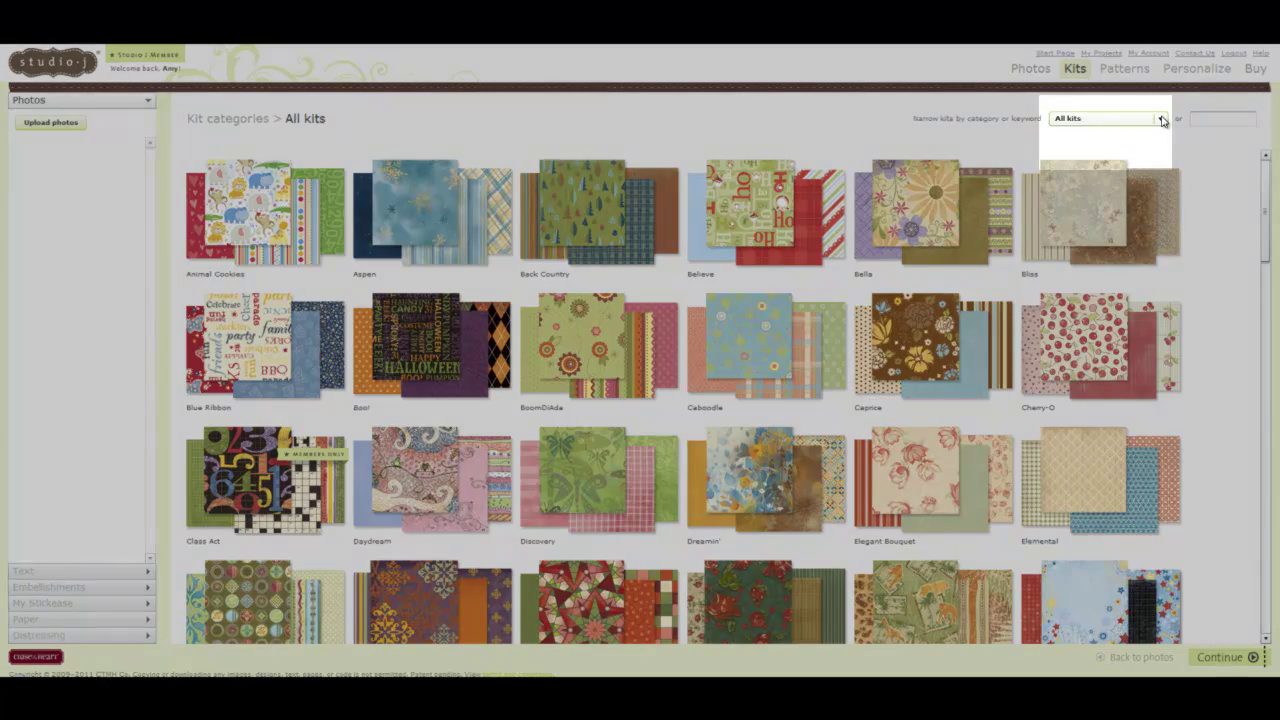
- Narrow the kits to New kits, choose the Typeset kit and continue to the patterns
left_click(1161, 120)
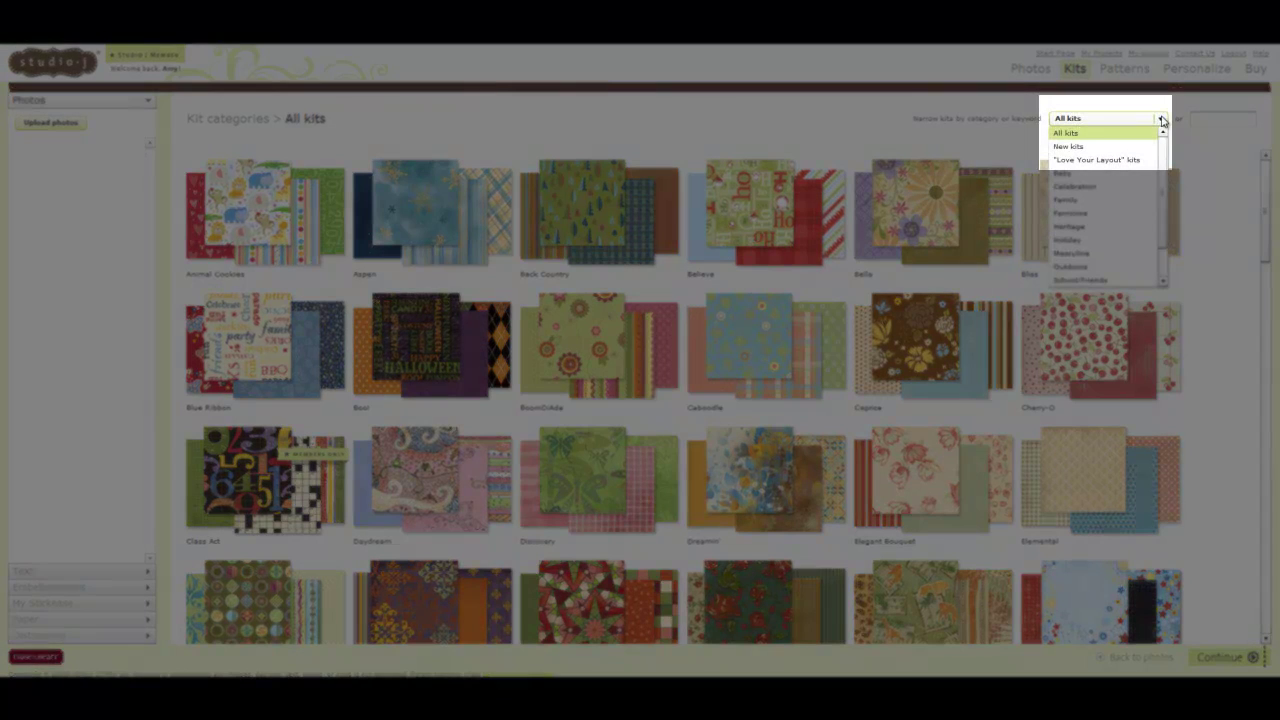
left_click(1068, 147)
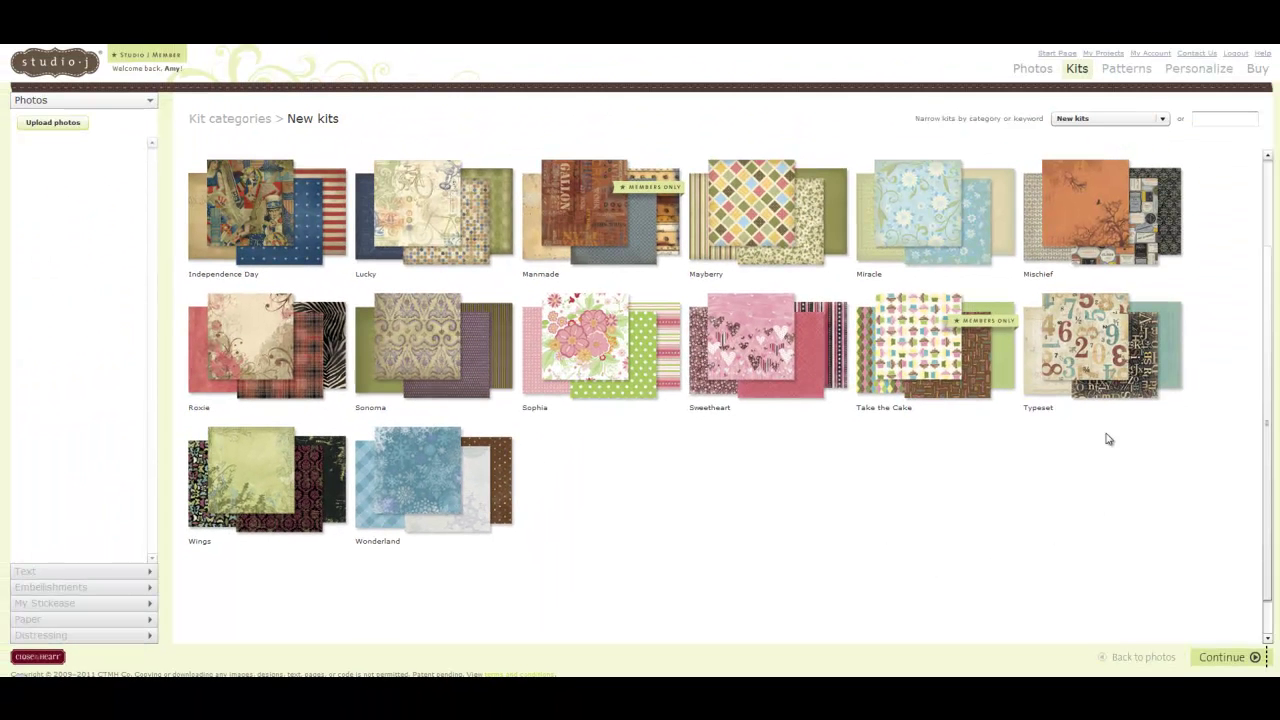
left_click_drag(1270, 463, 1256, 351)
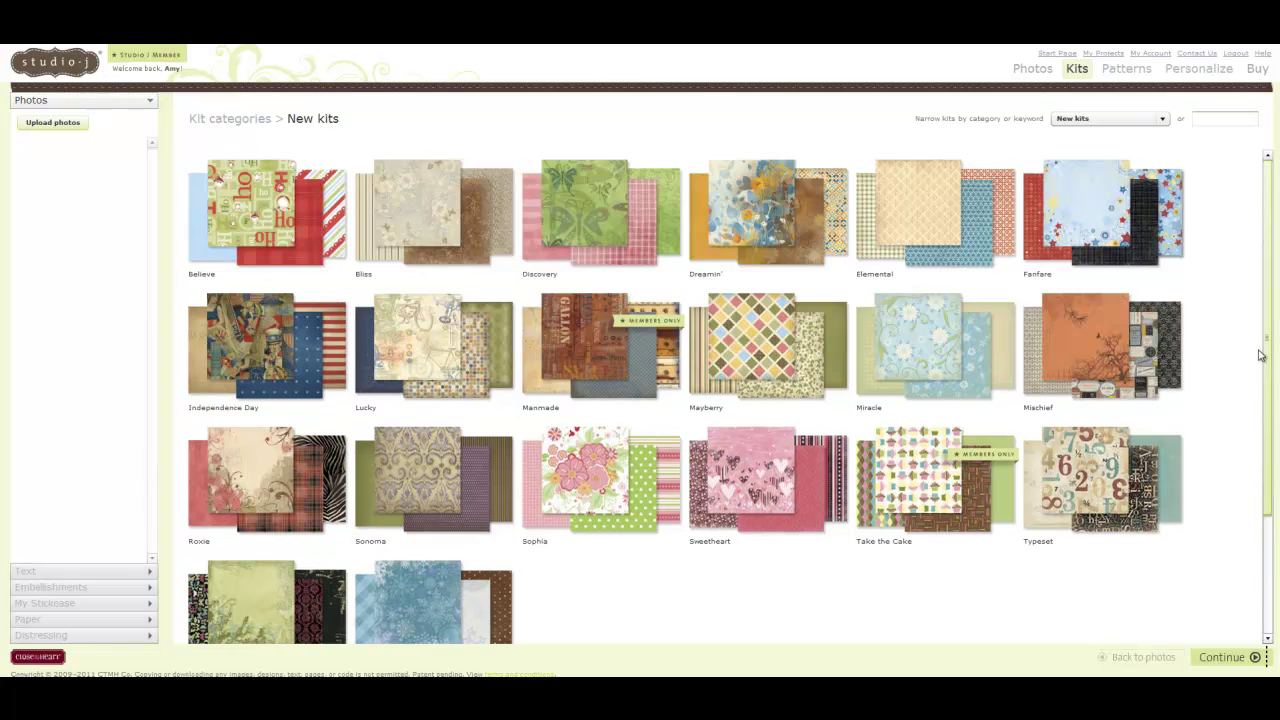
left_click(1123, 483)
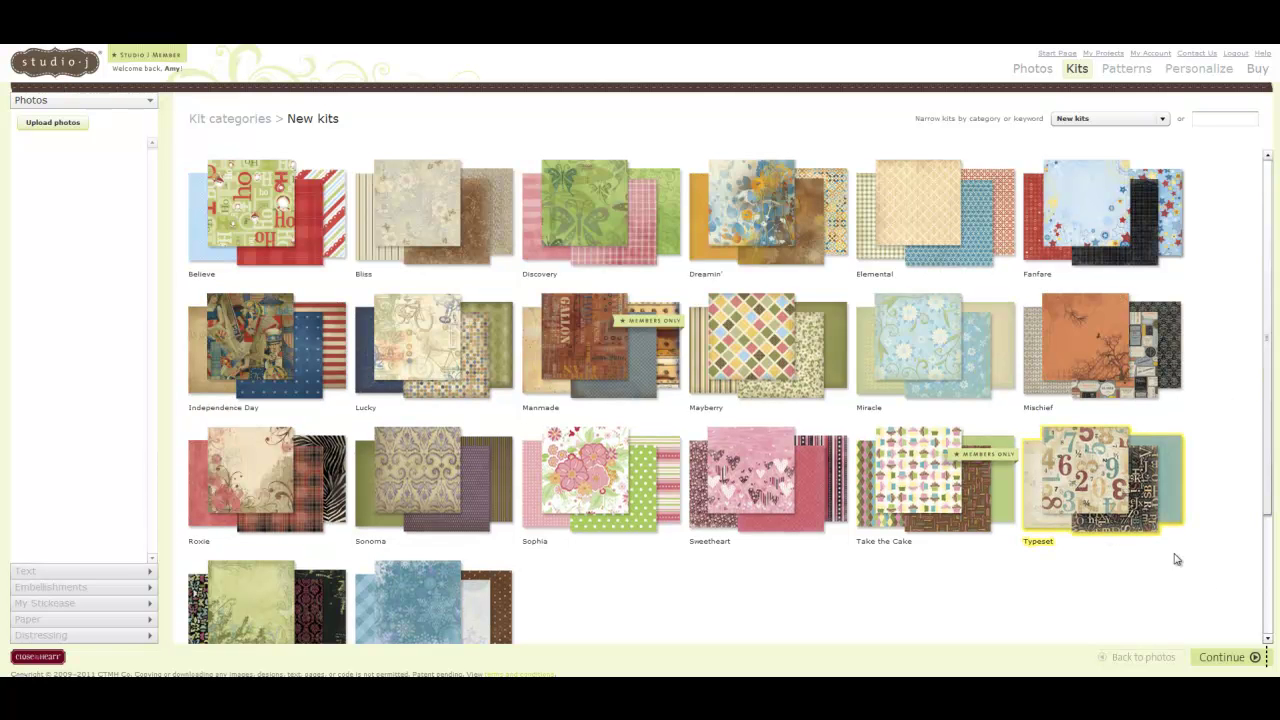
left_click(1222, 657)
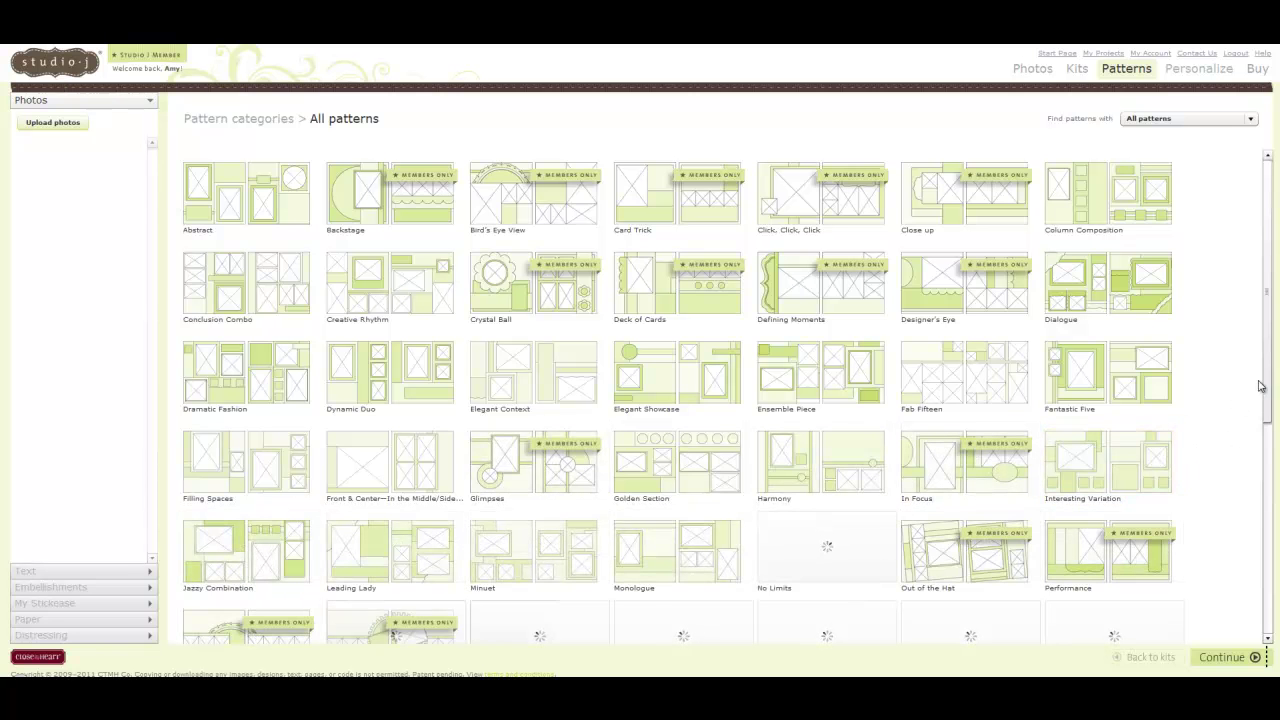
- Create a layout from the No Limits pattern with Kit Mix 1
left_click_drag(1263, 380, 1266, 517)
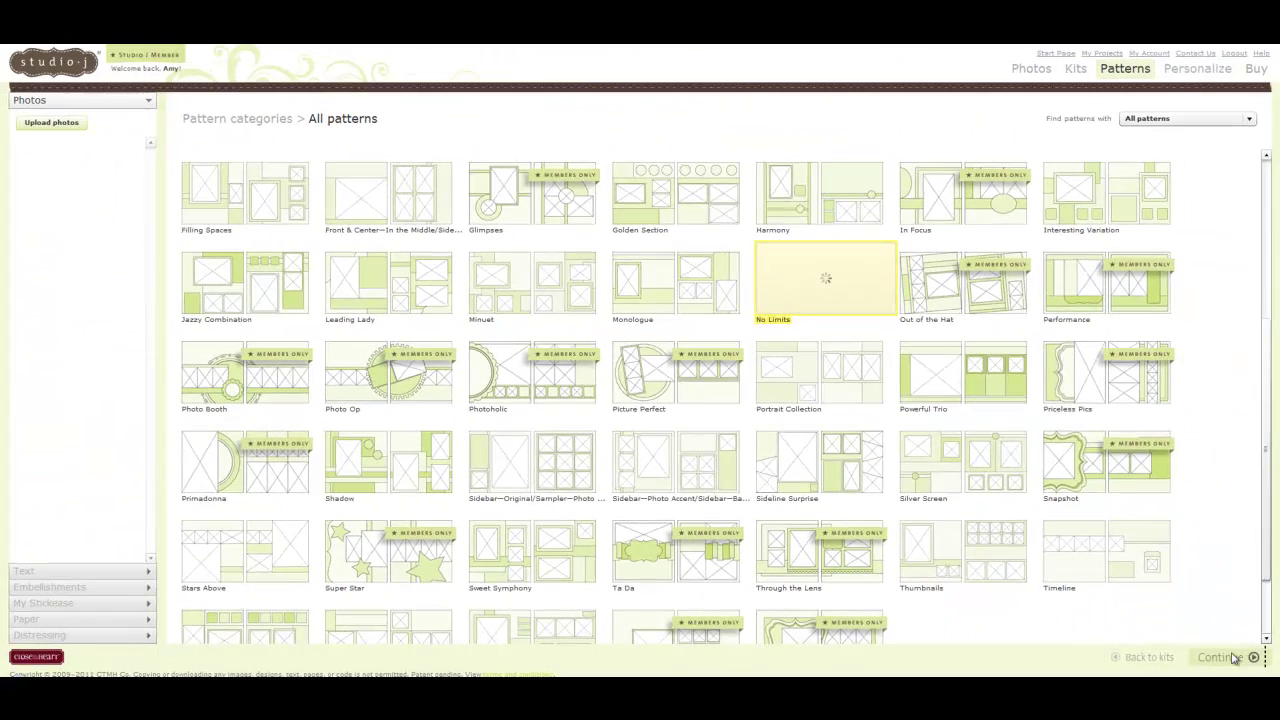
left_click(1222, 657)
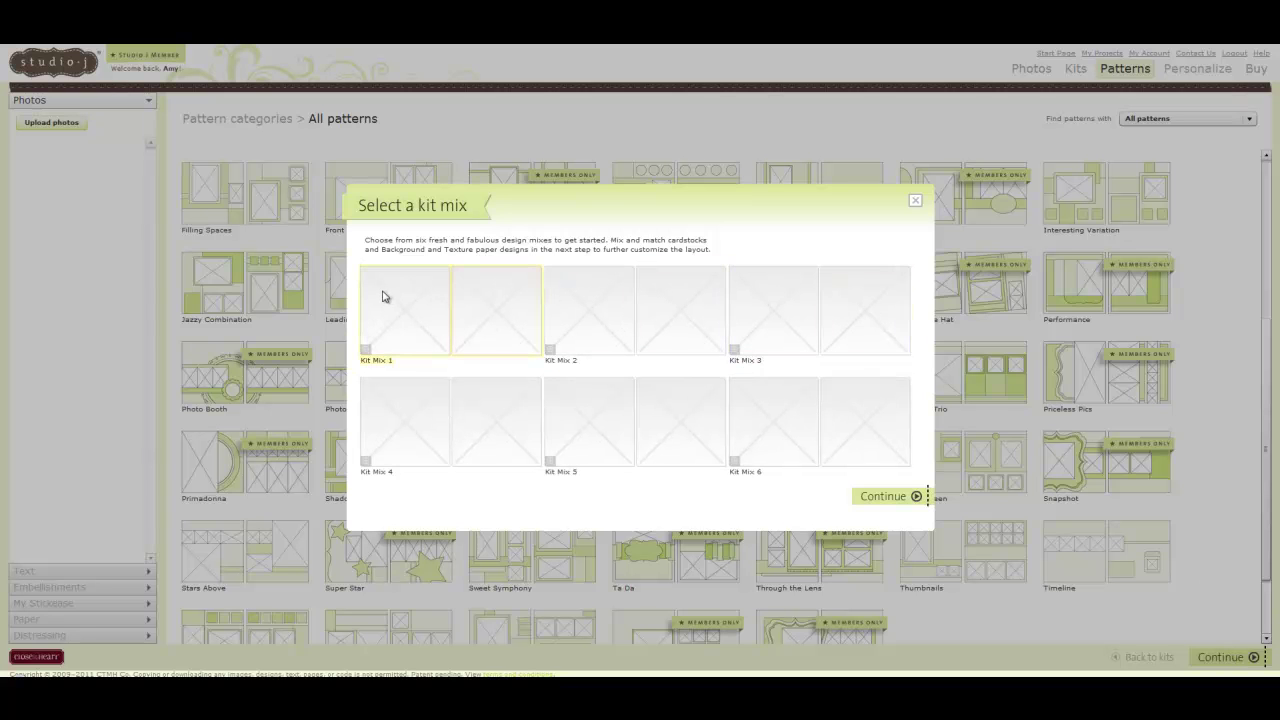
left_click(828, 440)
left_click(420, 333)
left_click(884, 497)
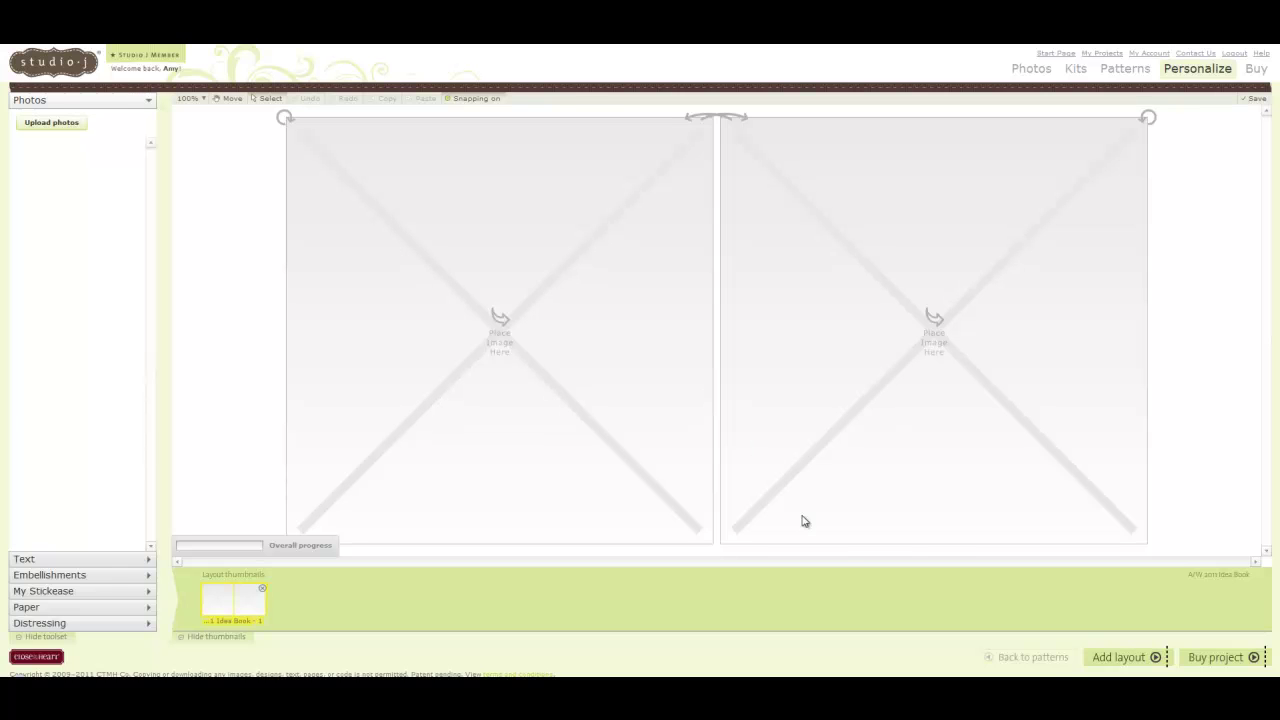
- Go back to the patterns and add a second layout using the Photo Op pattern with Kit Mix 5
left_click(1027, 660)
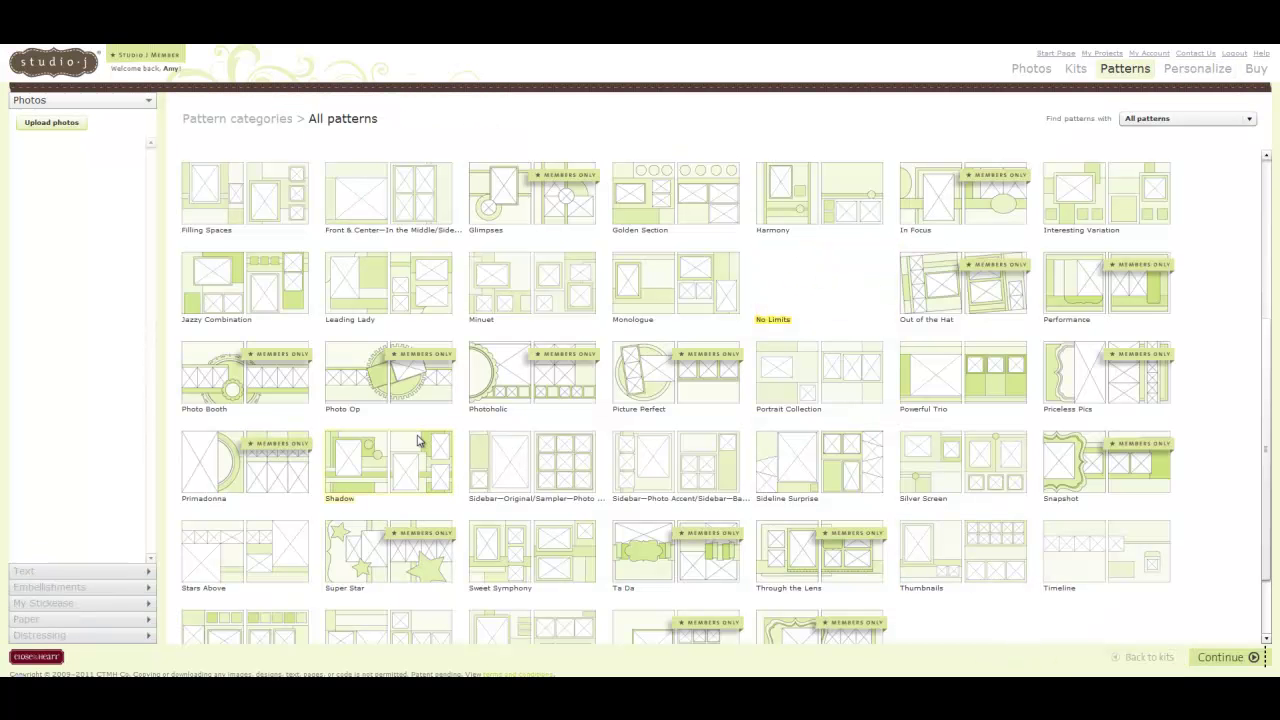
left_click(395, 386)
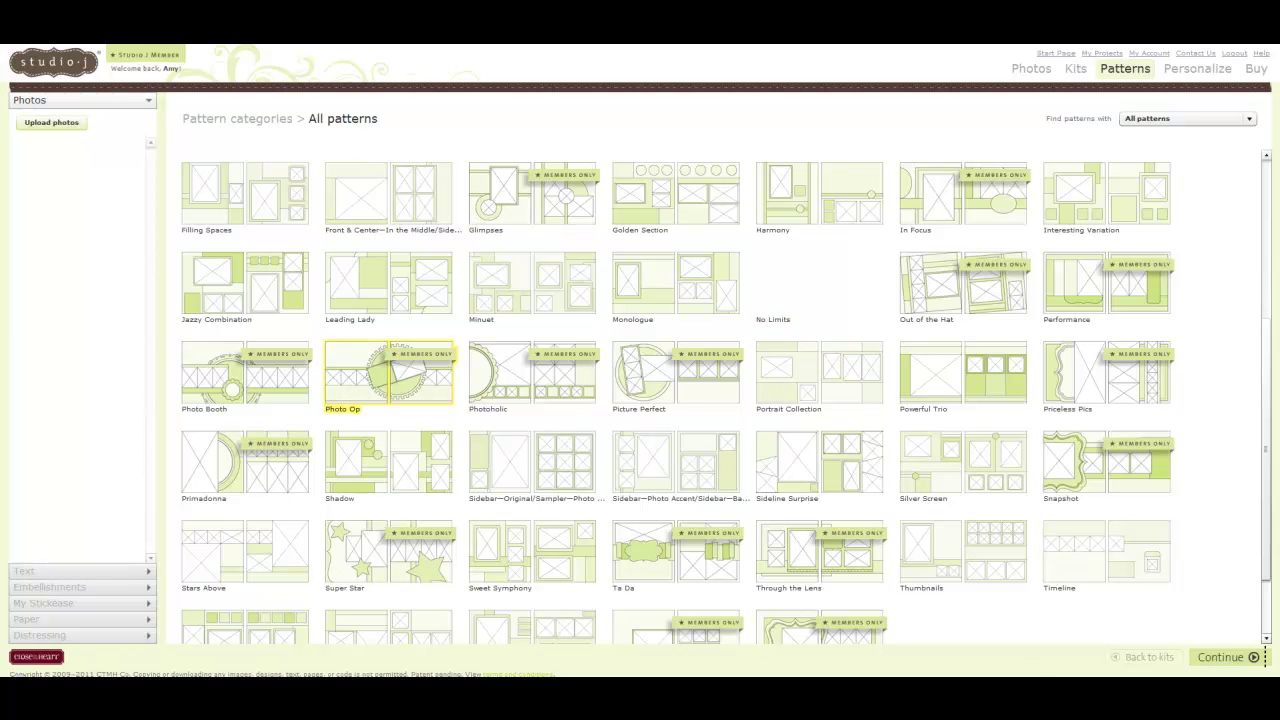
left_click(1220, 658)
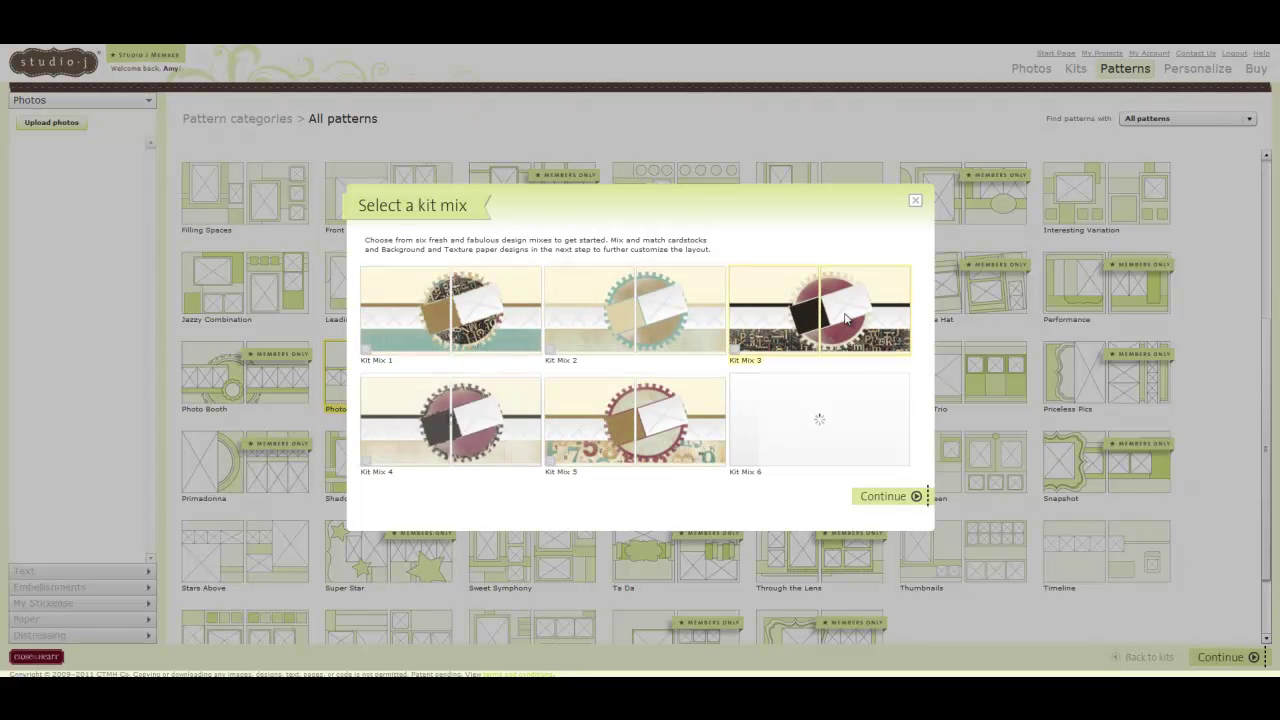
left_click(598, 450)
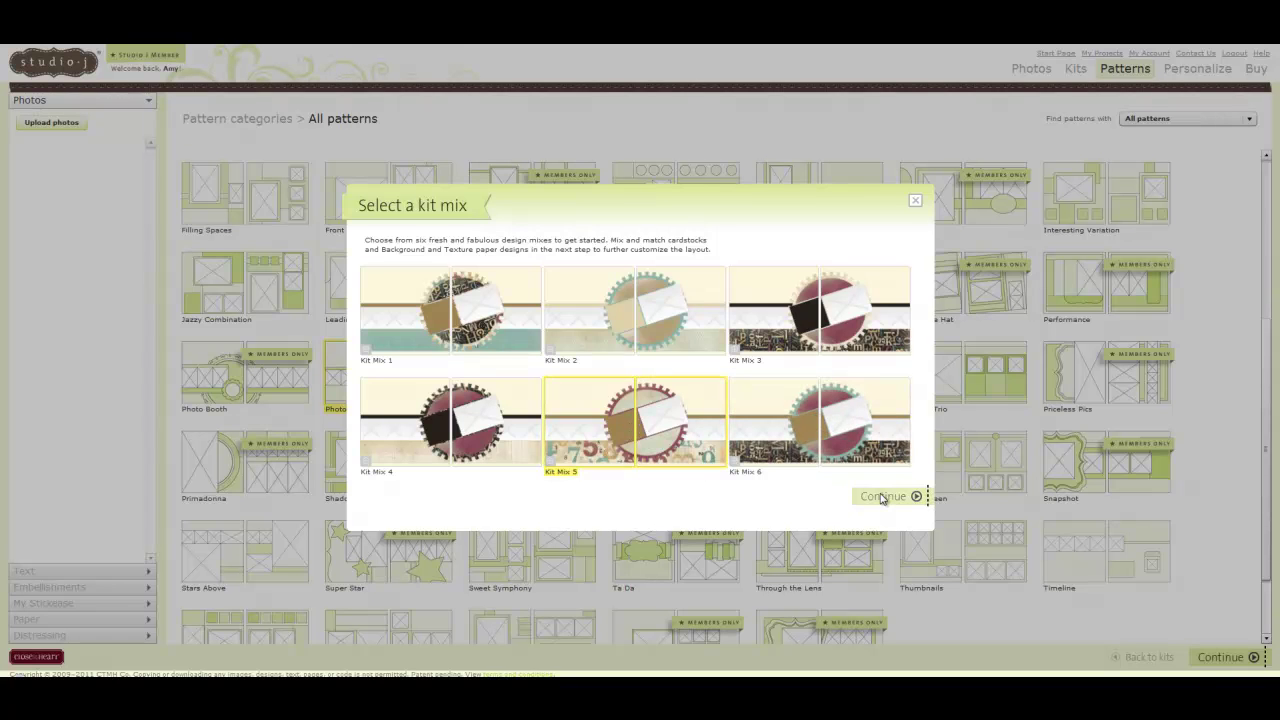
left_click(882, 497)
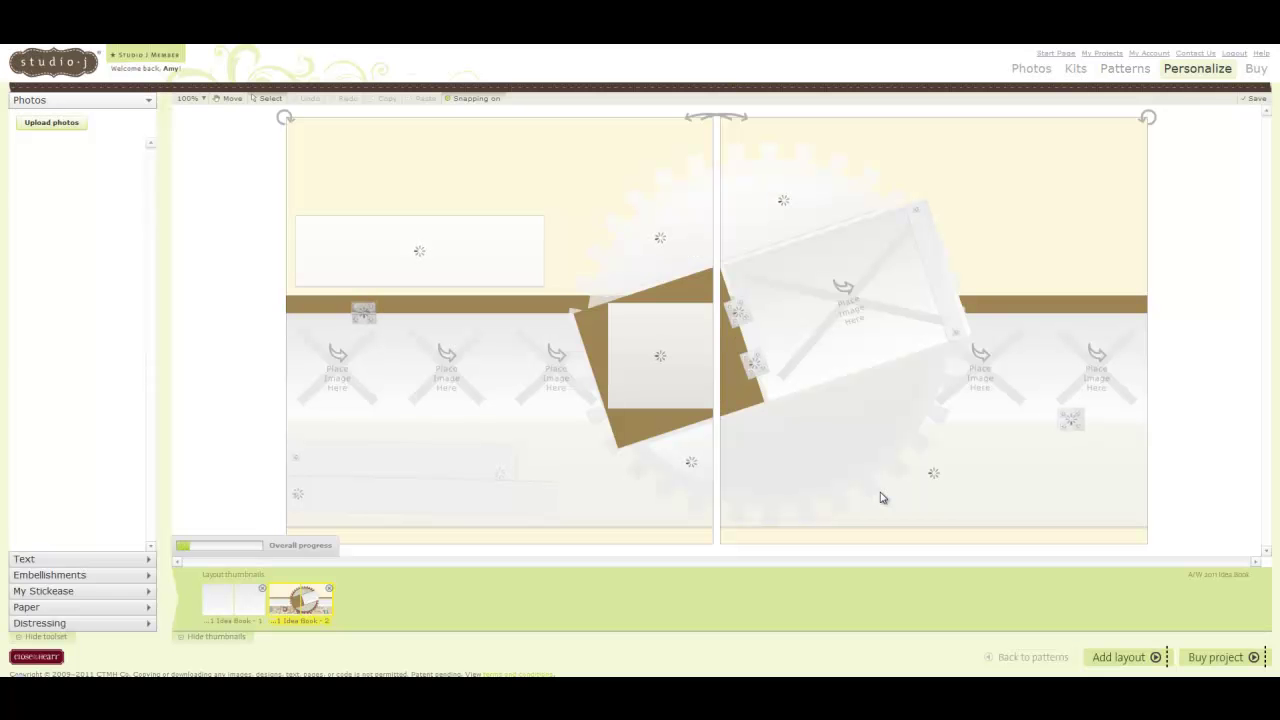
- Hide the layout thumbnails and apply the burgundy texture paper to the layout's background
left_click(223, 637)
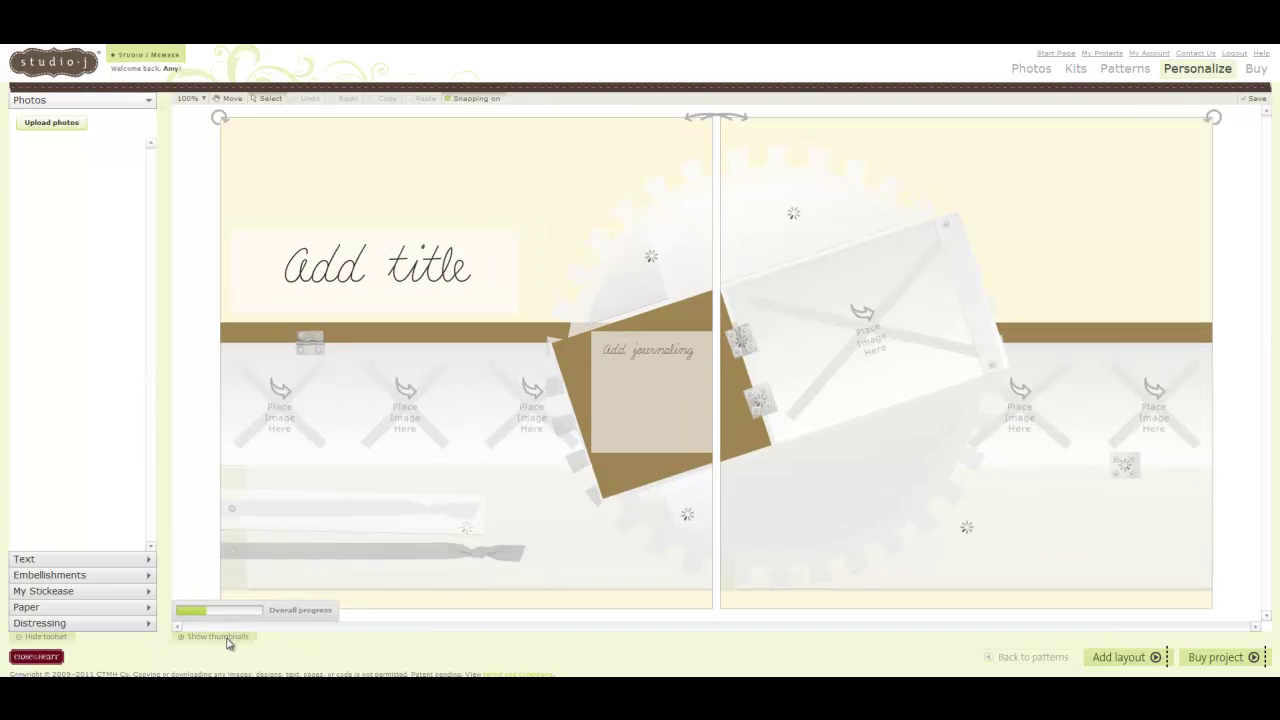
left_click(36, 608)
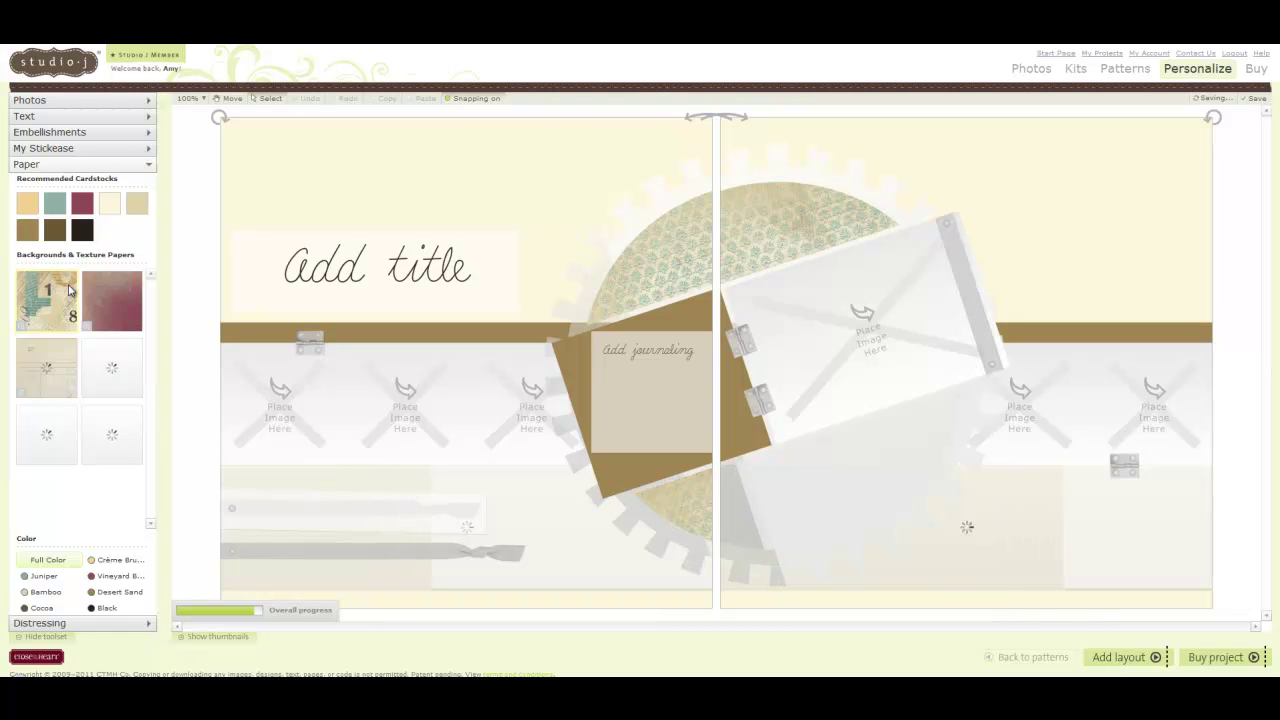
left_click(109, 291)
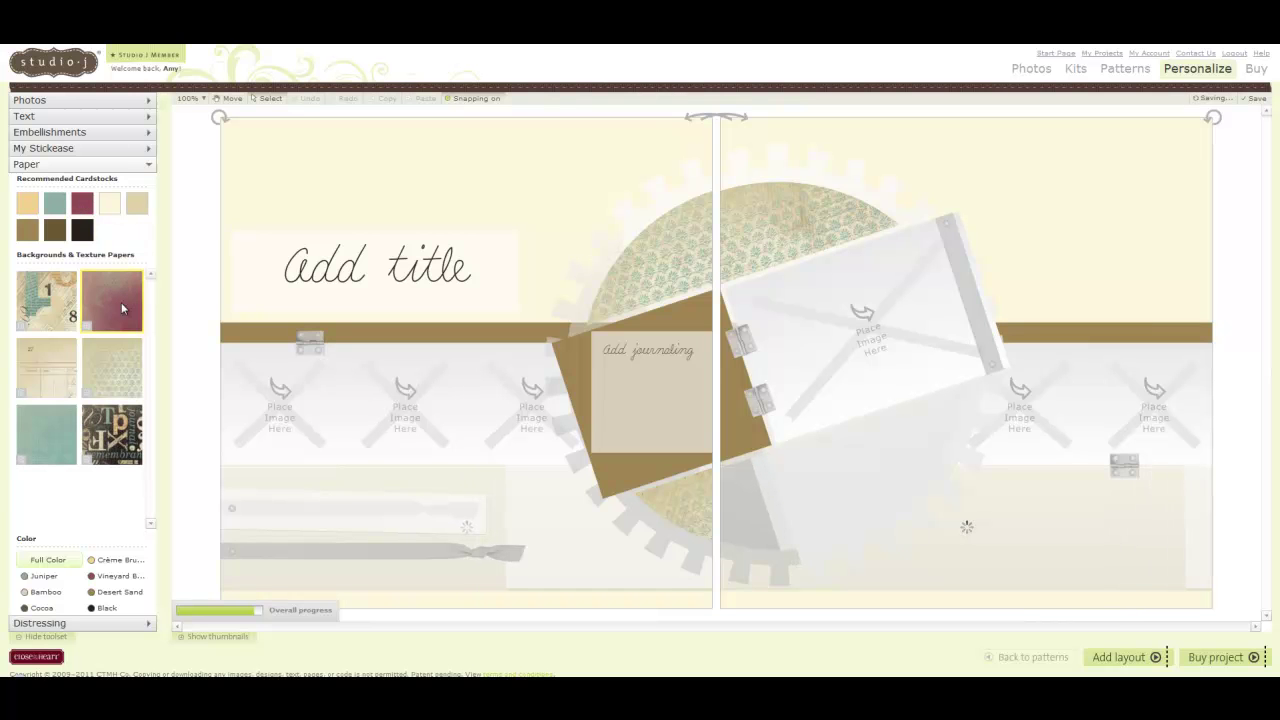
left_click_drag(121, 302, 363, 175)
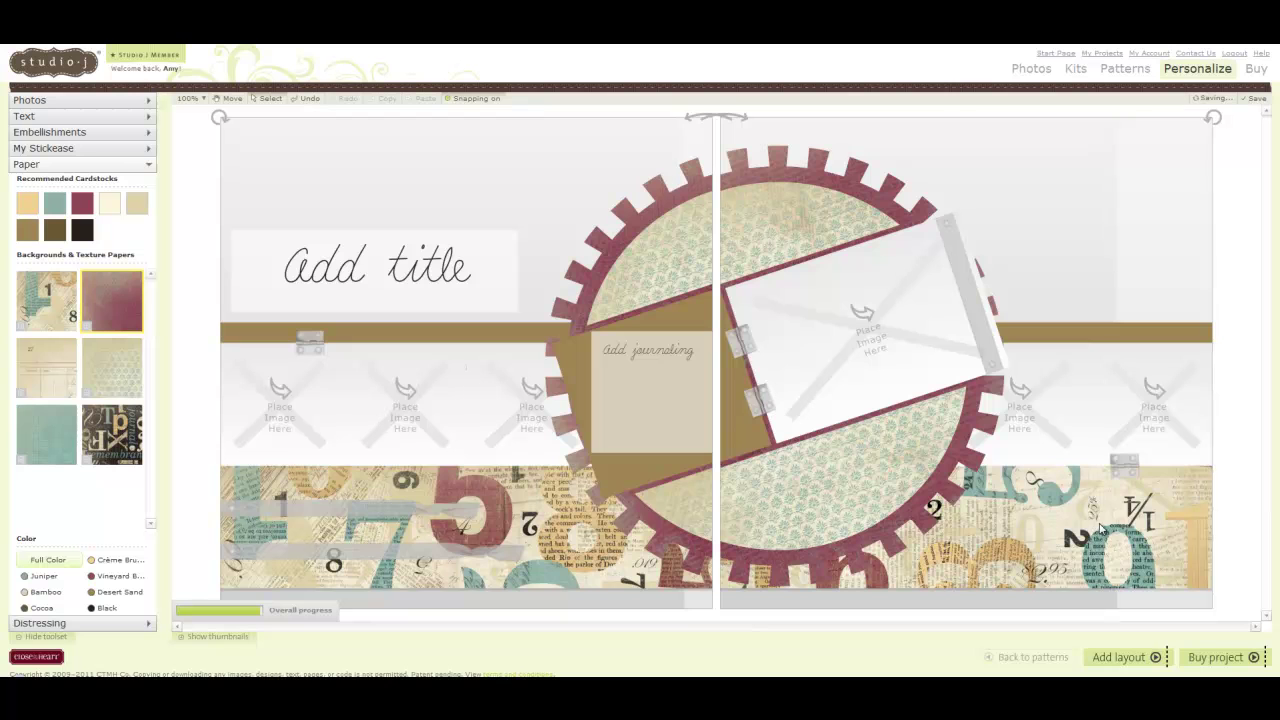
- Zoom in to 400% and examine the paper details along the lower part of the layout's right page
left_click(203, 101)
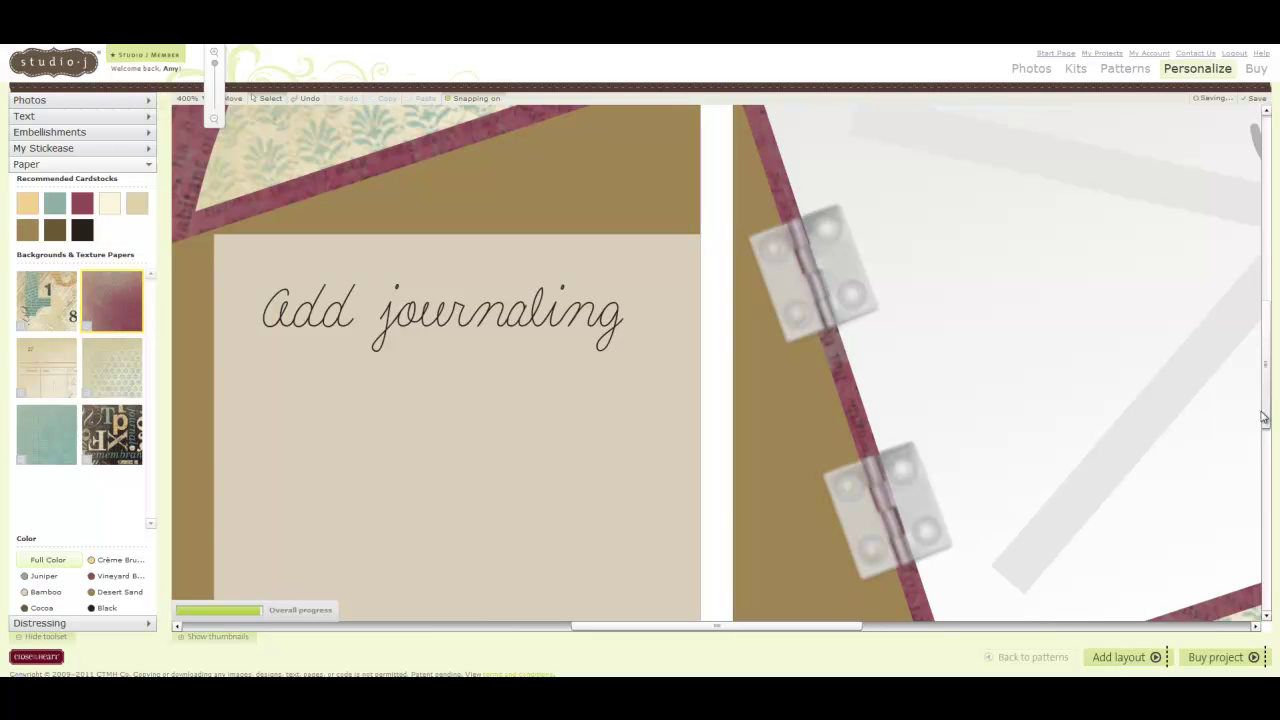
left_click(1265, 613)
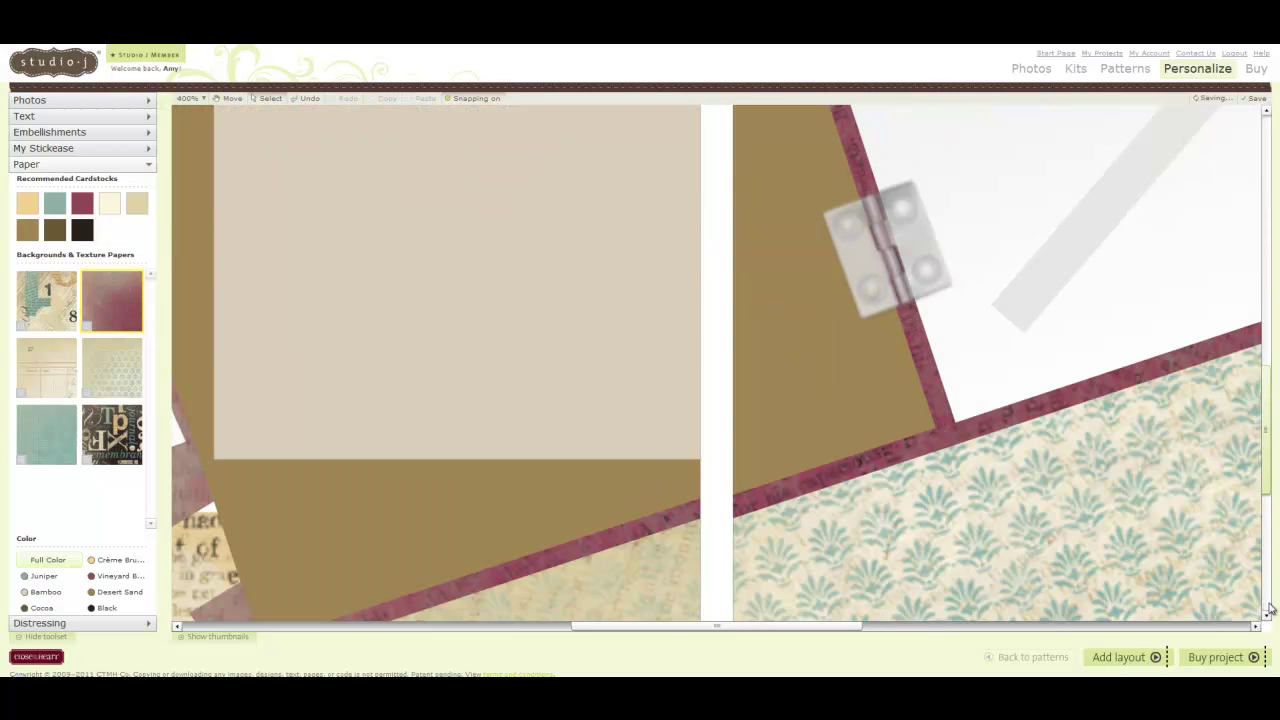
left_click(1268, 612)
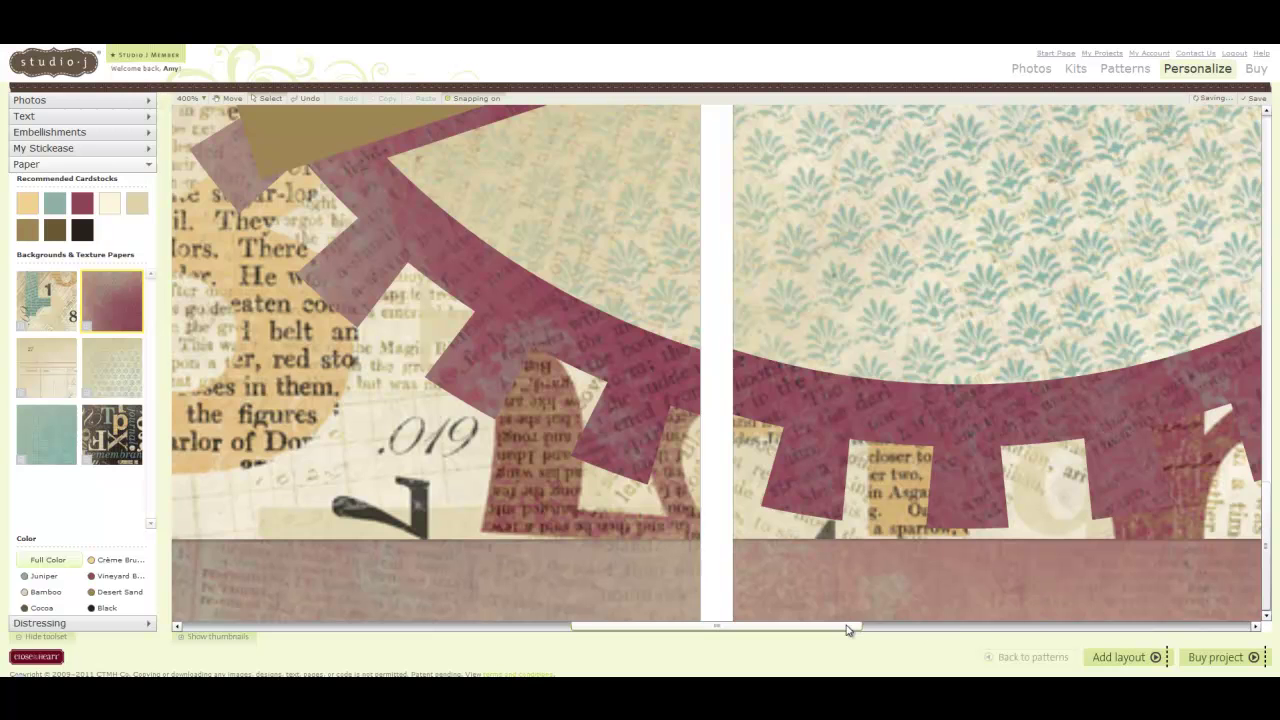
left_click(898, 628)
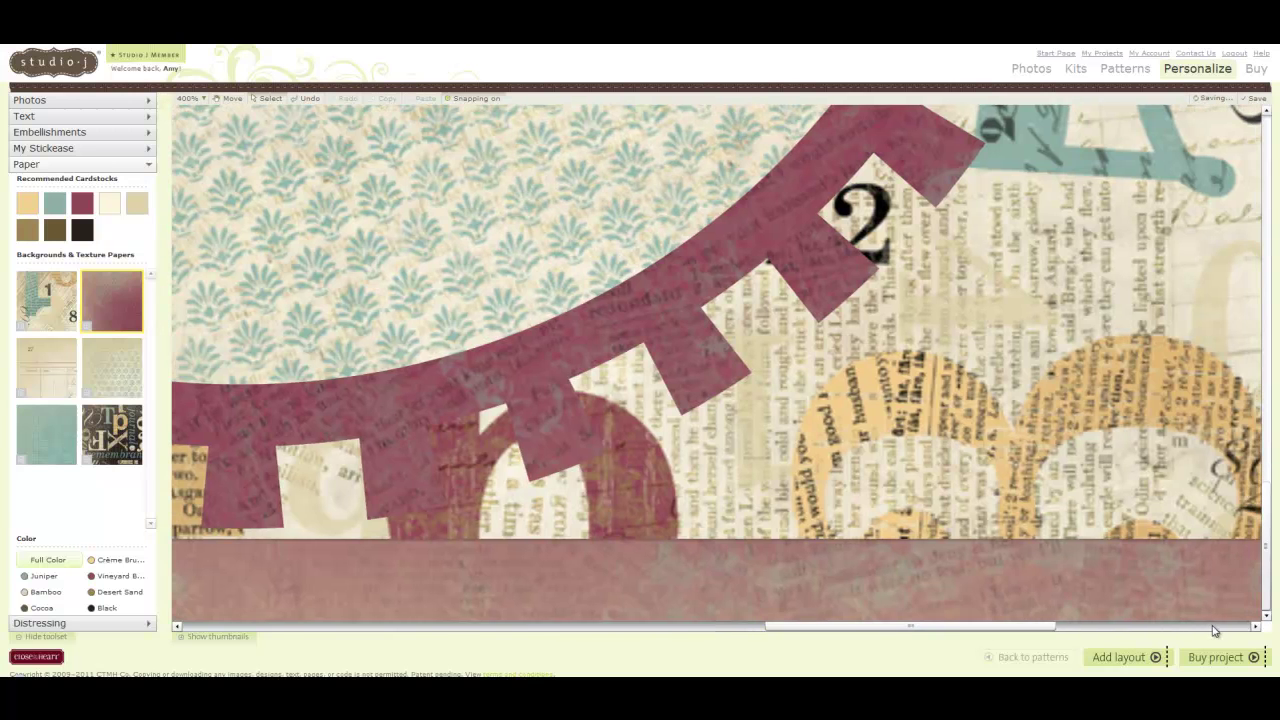
left_click(1213, 628)
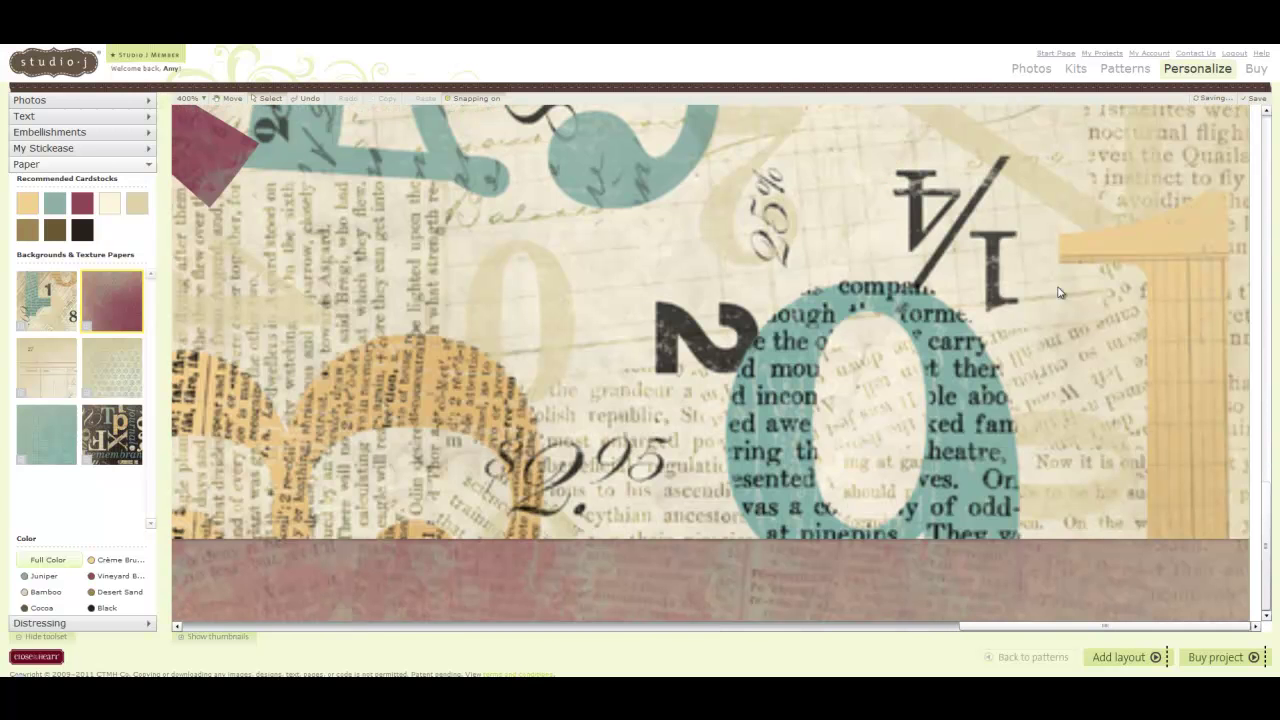
left_click_drag(1268, 494, 1267, 456)
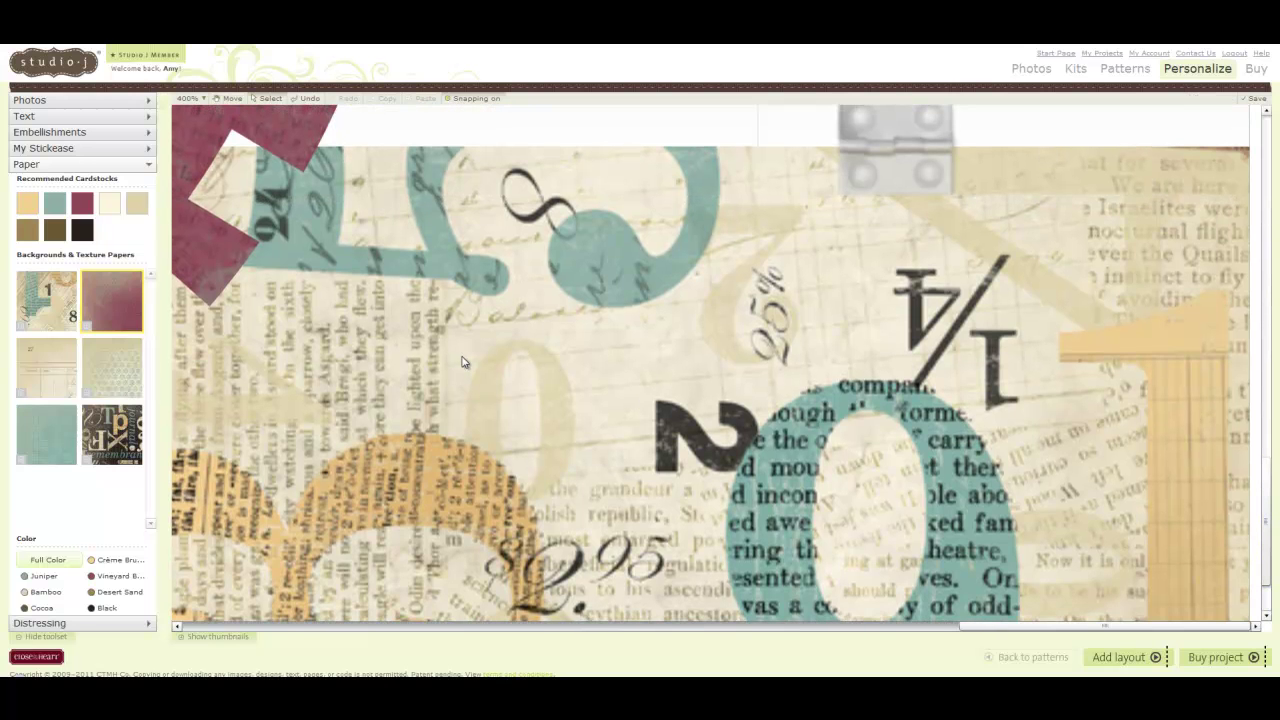
- Reduce the zoom to 215% to examine the right page's upper background paper, and return to 105%
left_click(205, 100)
left_click_drag(214, 102, 214, 130)
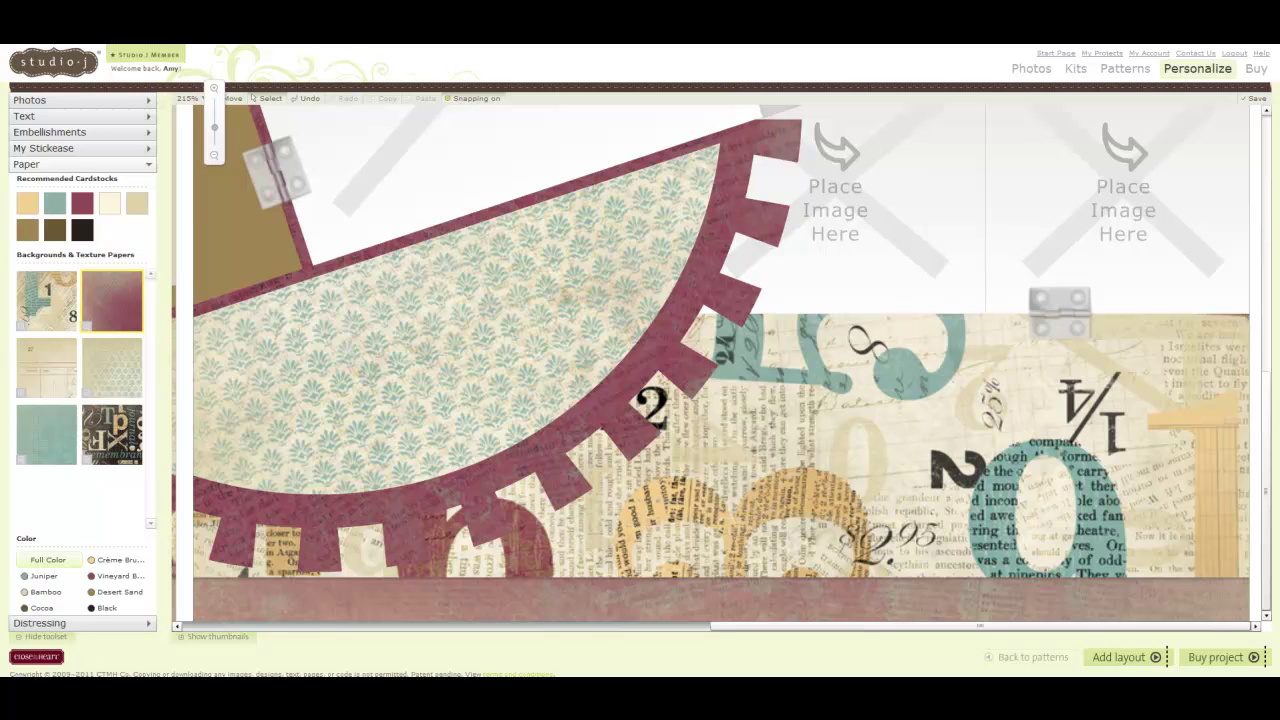
left_click_drag(1267, 416, 1260, 118)
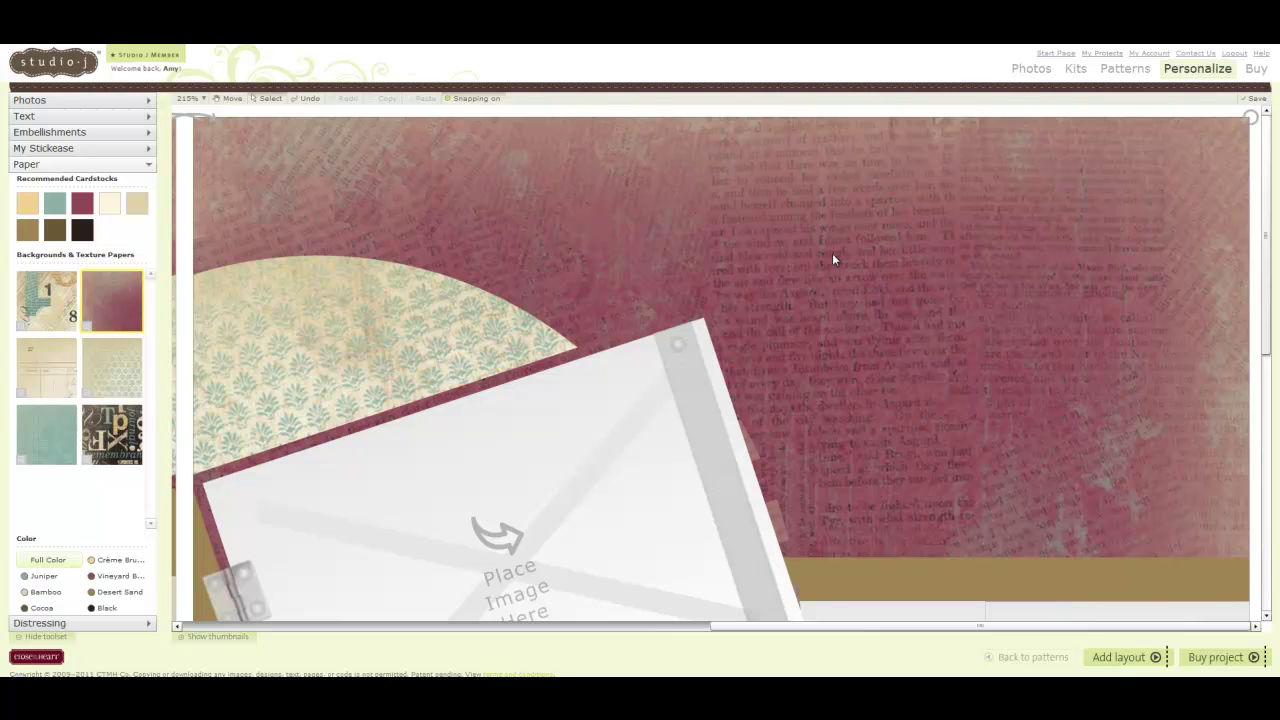
left_click(205, 102)
left_click_drag(212, 104, 214, 121)
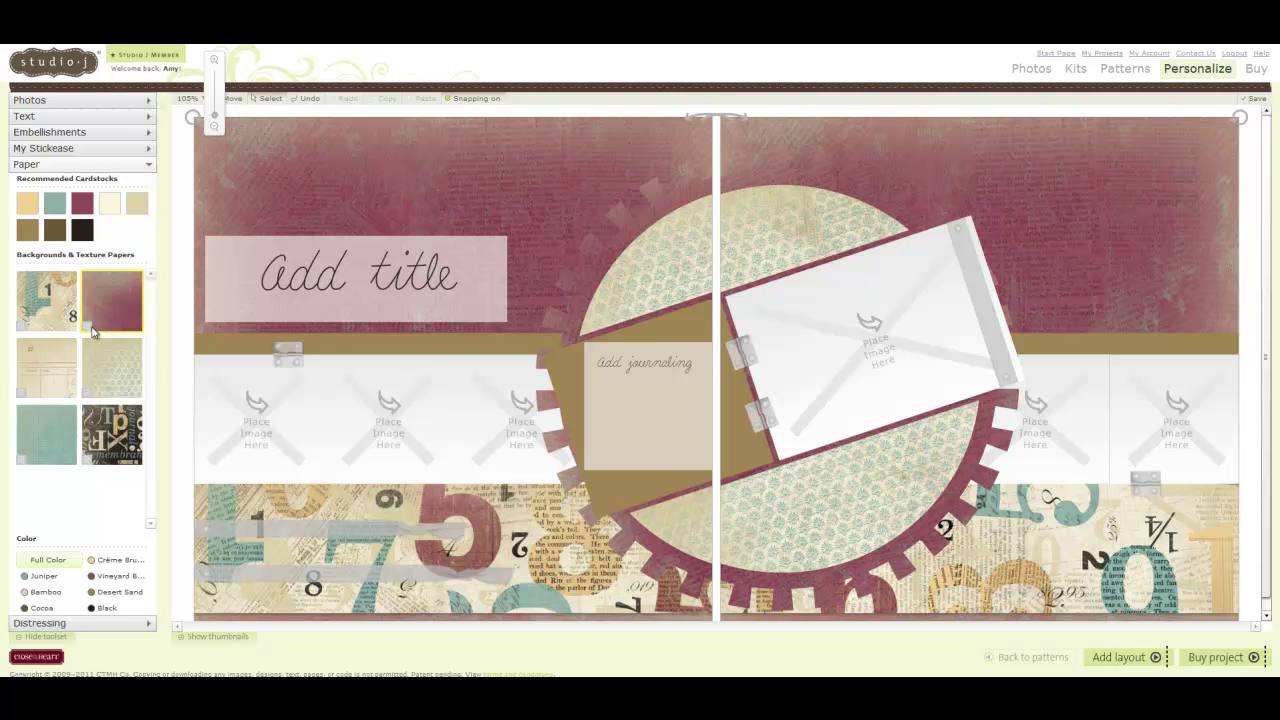
- Apply the cream ledger texture paper to the gear-shaped ring and recolour the ring's paper with the recommended Black
left_click_drag(53, 362, 602, 256)
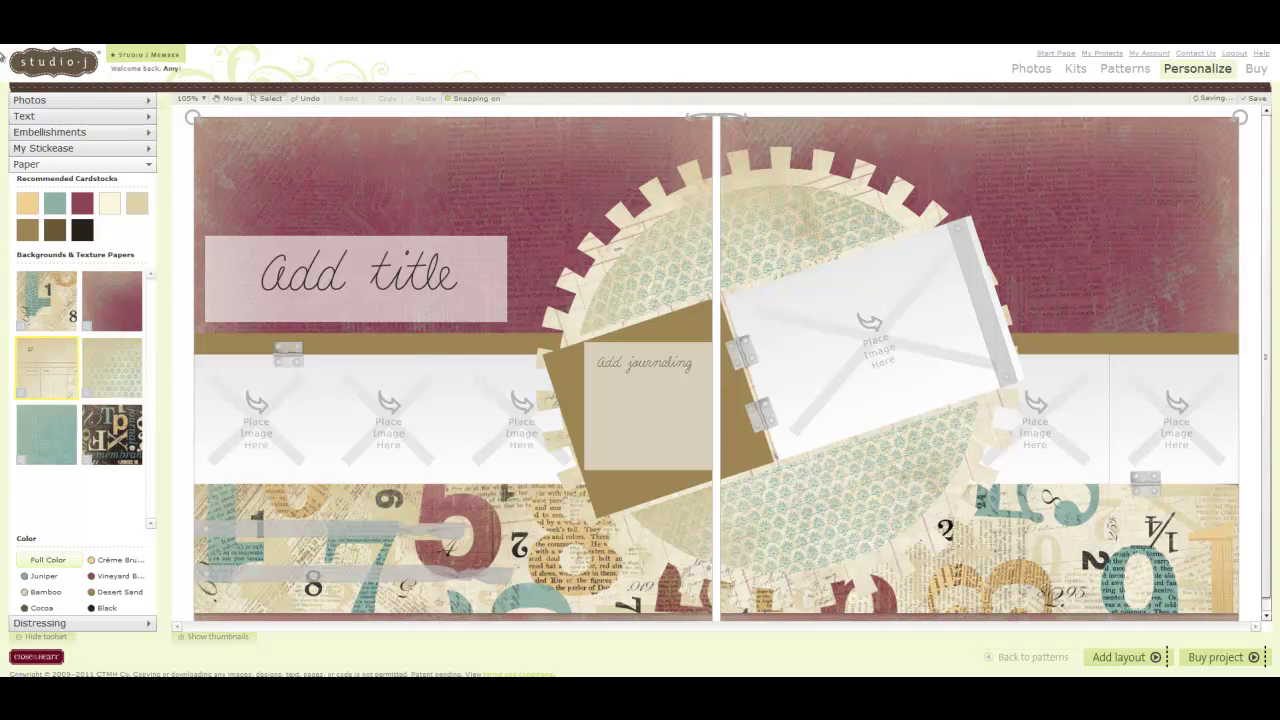
left_click(45, 149)
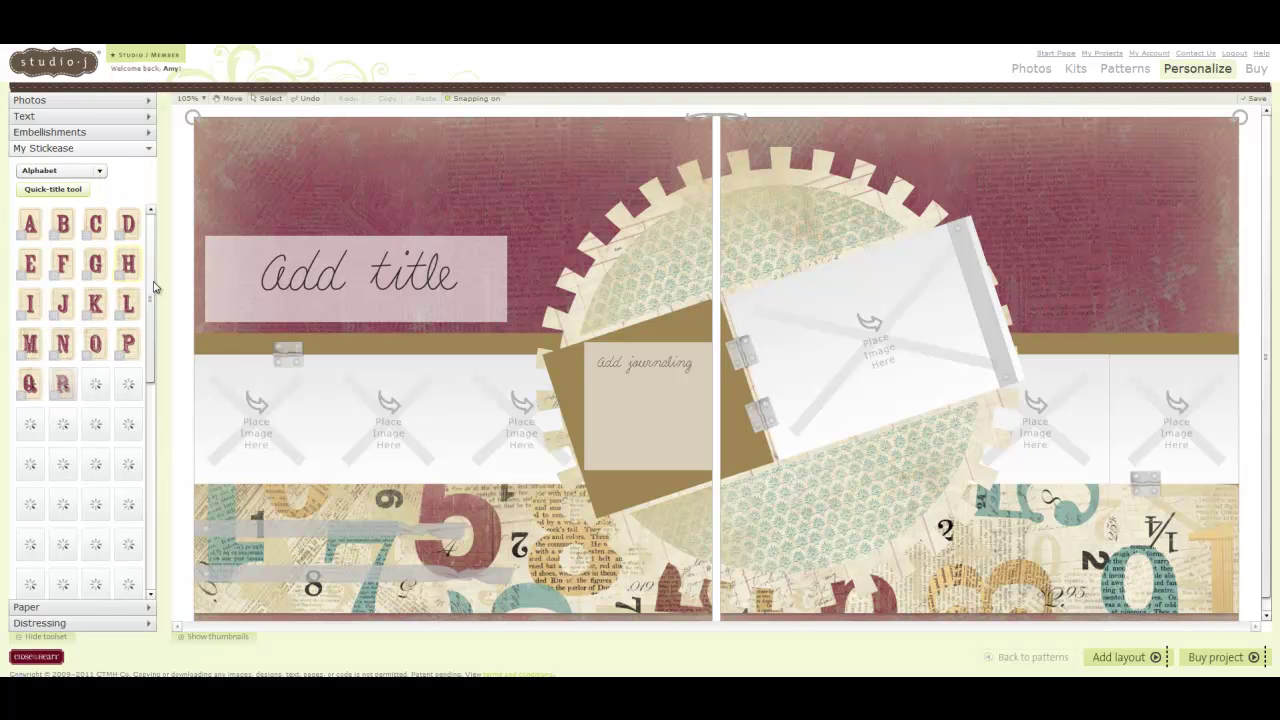
left_click(588, 298)
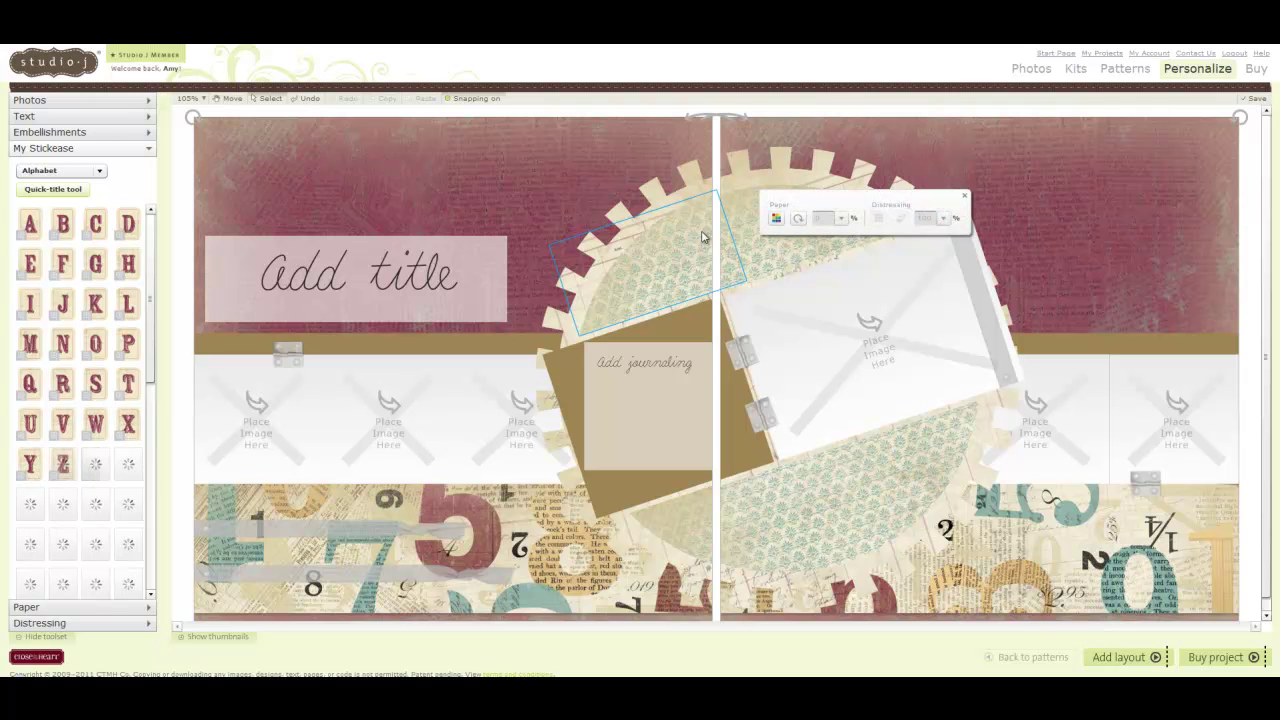
left_click(653, 196)
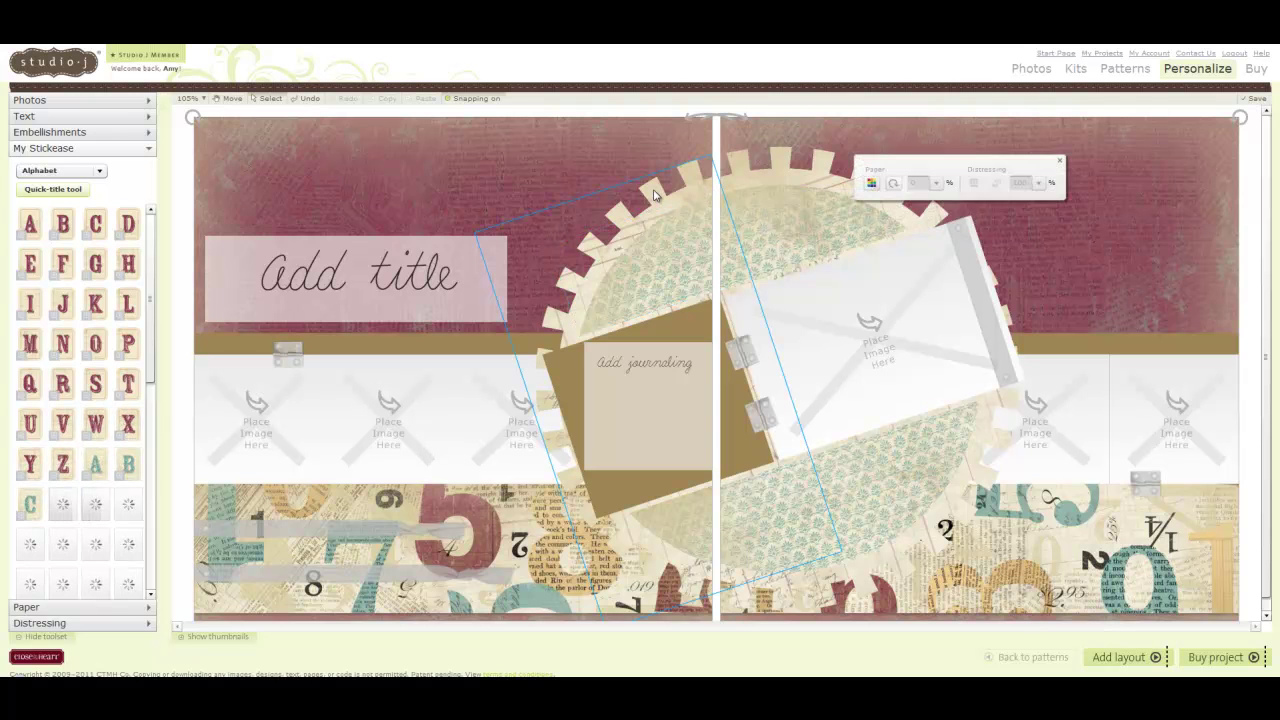
left_click(871, 184)
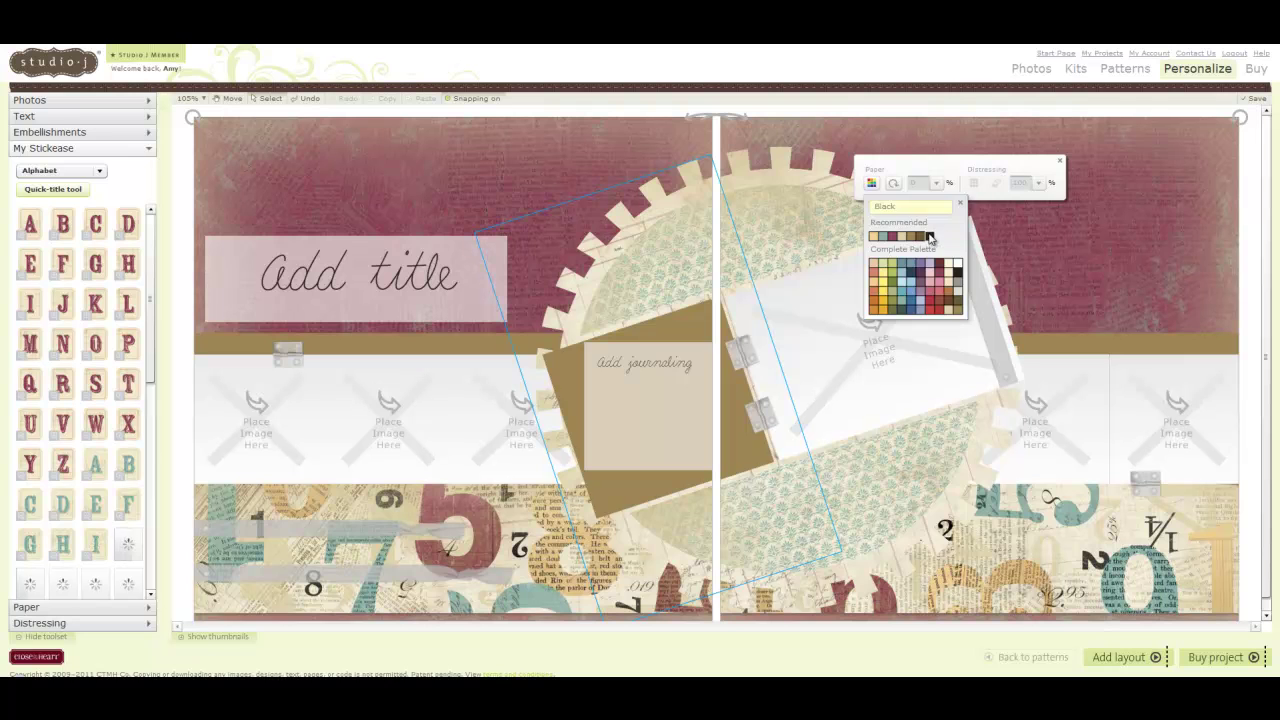
left_click(927, 237)
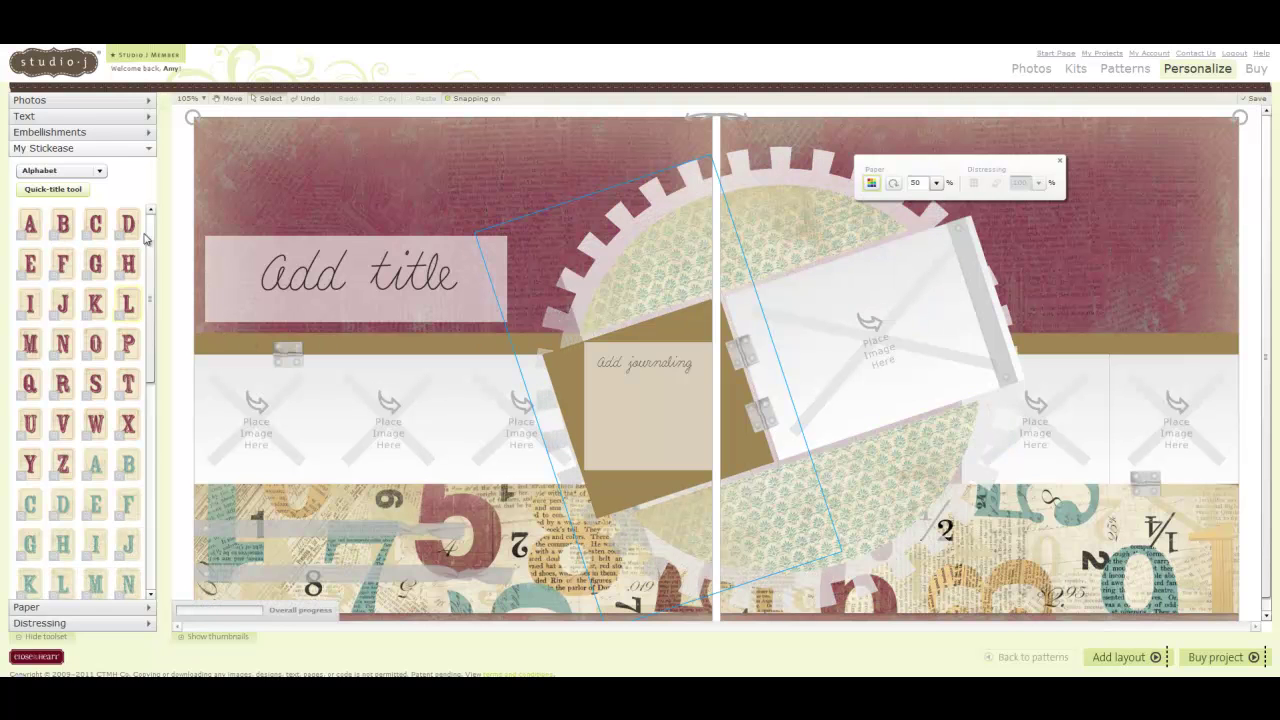
- Look through the Alphabet Stickease letters and show the Titles category instead
left_click_drag(149, 236, 141, 424)
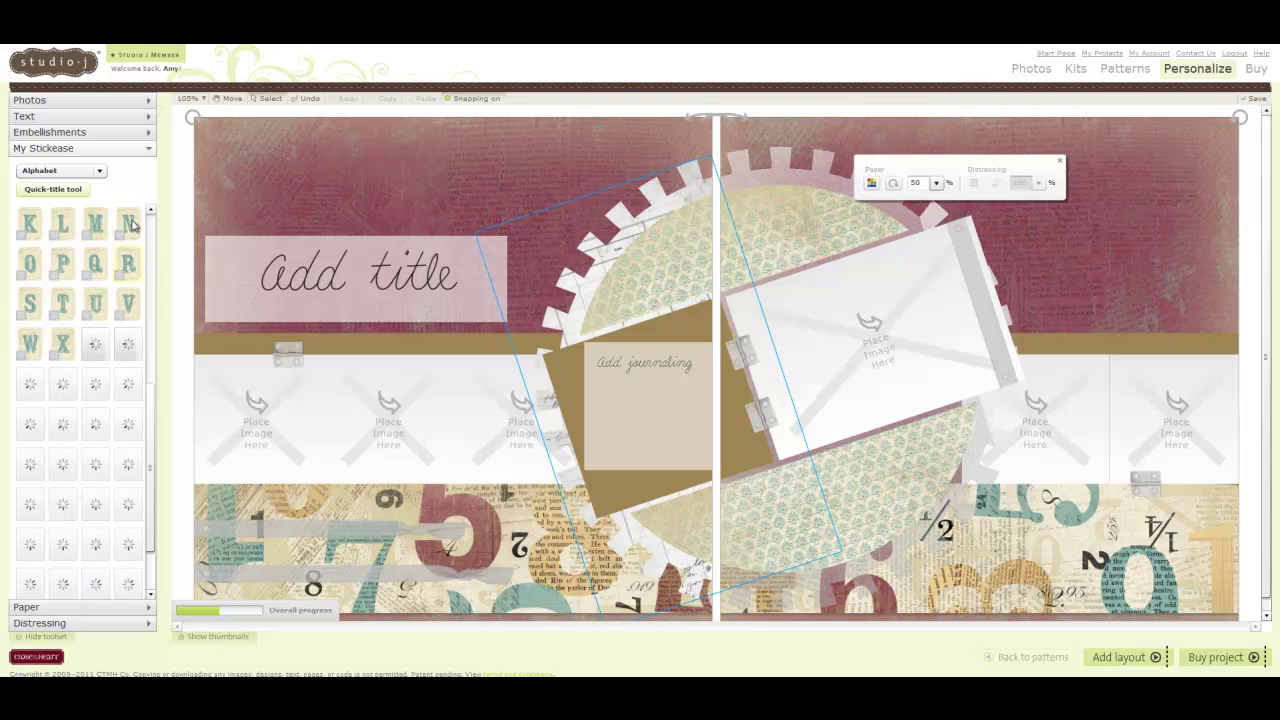
left_click(100, 174)
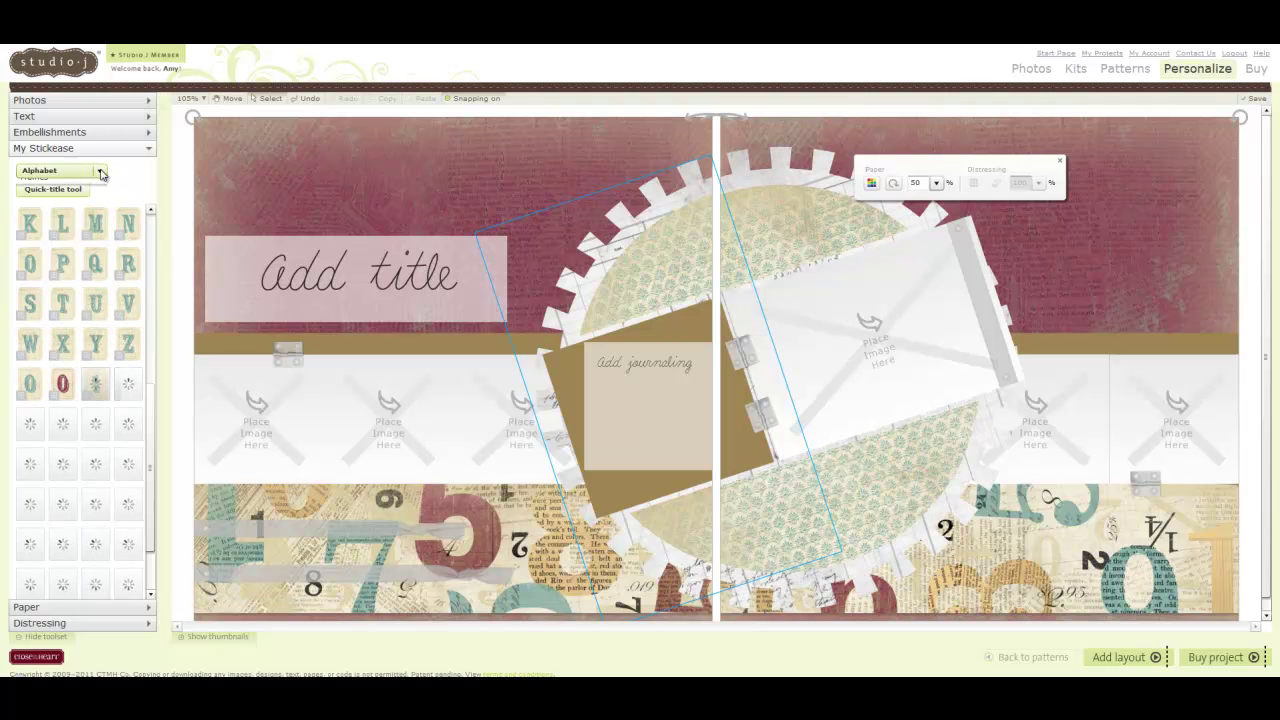
left_click(70, 208)
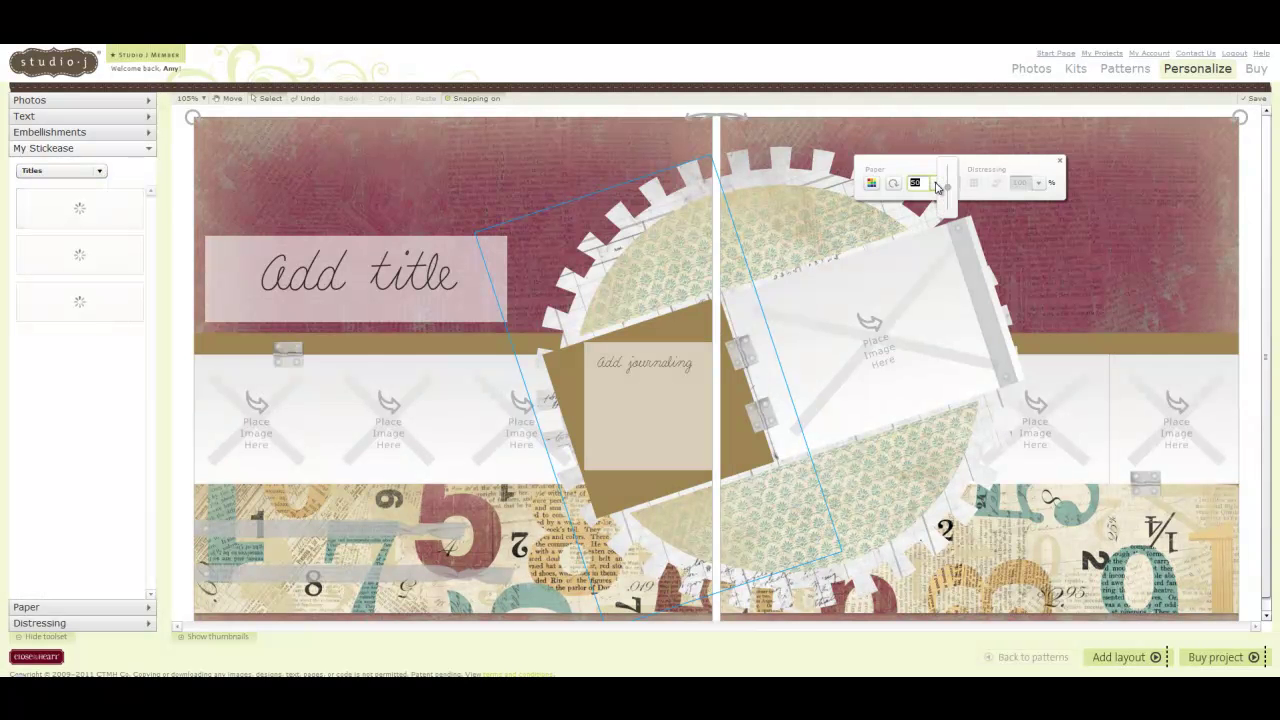
- Lower the gear ring's paper texture percentage until the ring is solid black, and close its paper options
left_click(936, 183)
left_click_drag(949, 190, 948, 209)
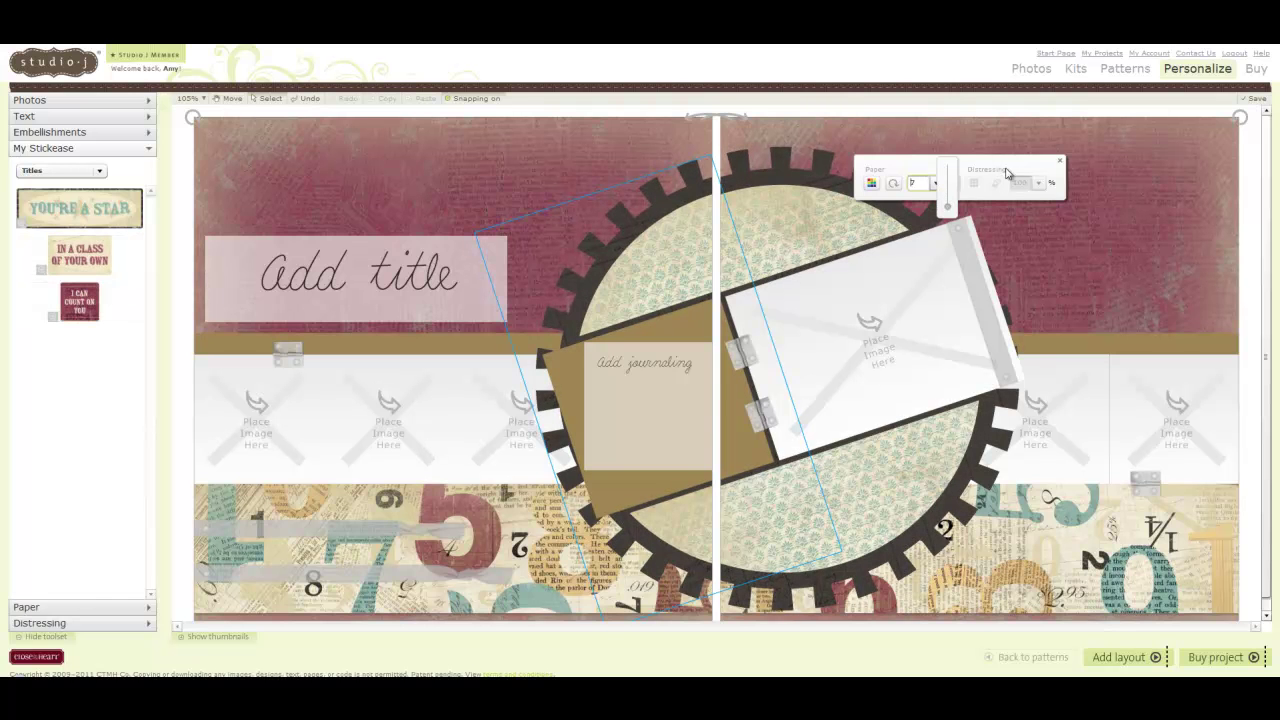
left_click(1059, 160)
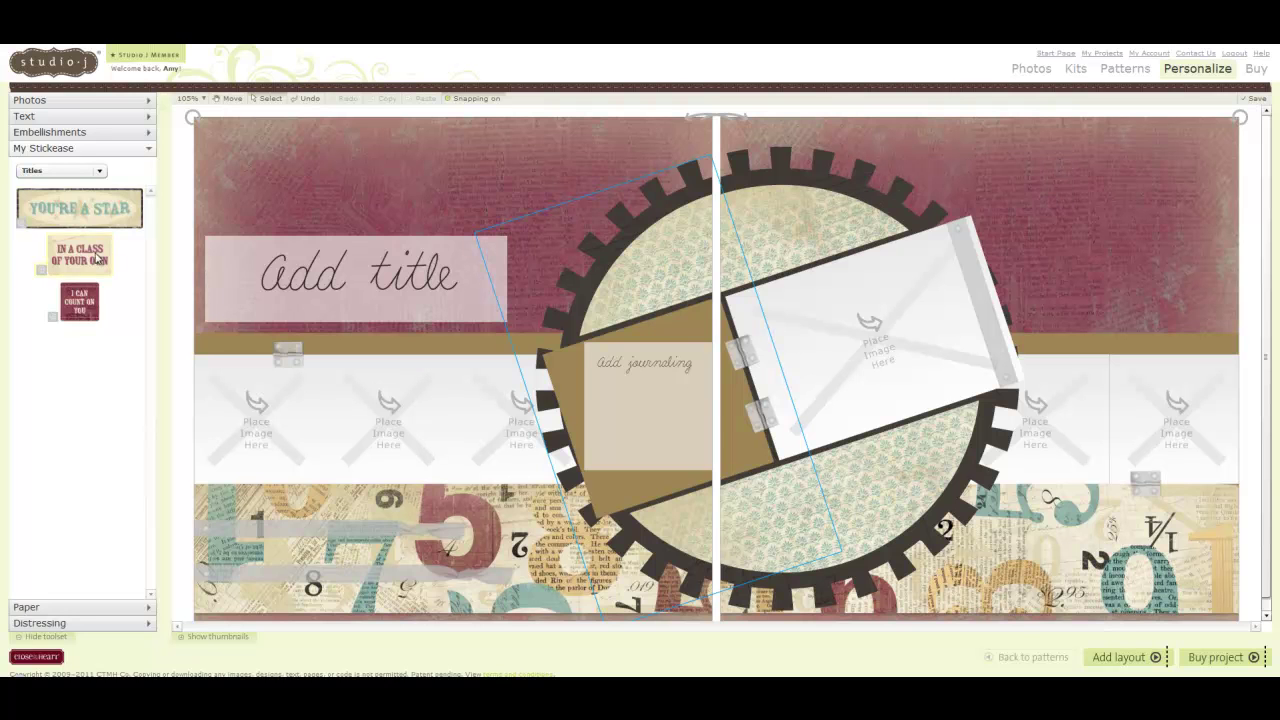
- Replace the "Add title" text box on the left page with the "You're a Star" title Stickease
left_click_drag(74, 212, 349, 200)
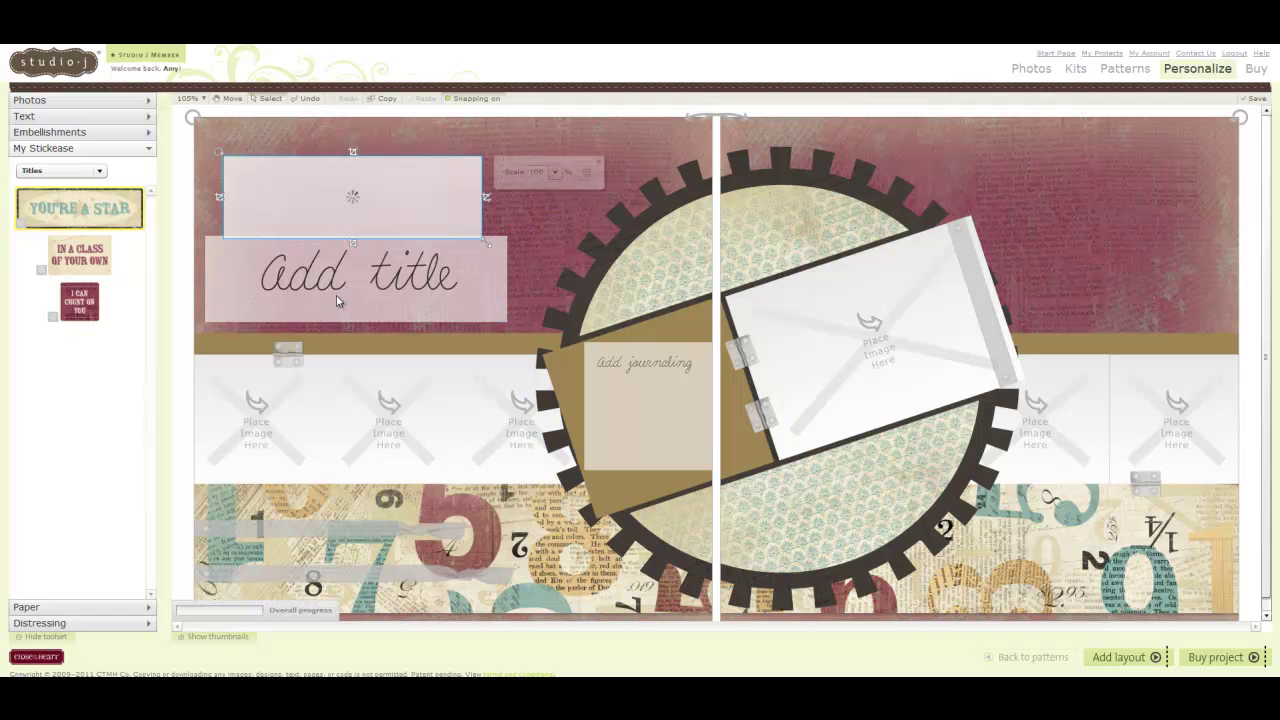
left_click(337, 292)
left_click(776, 255)
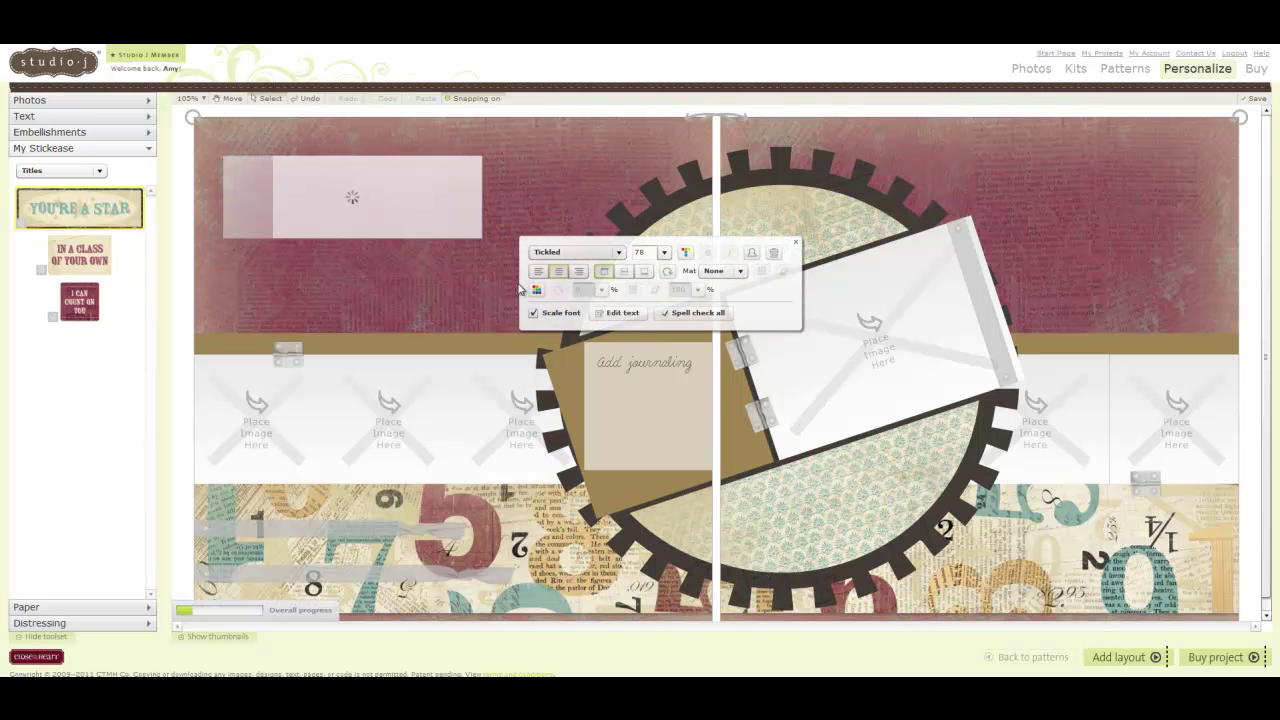
left_click_drag(396, 205, 403, 278)
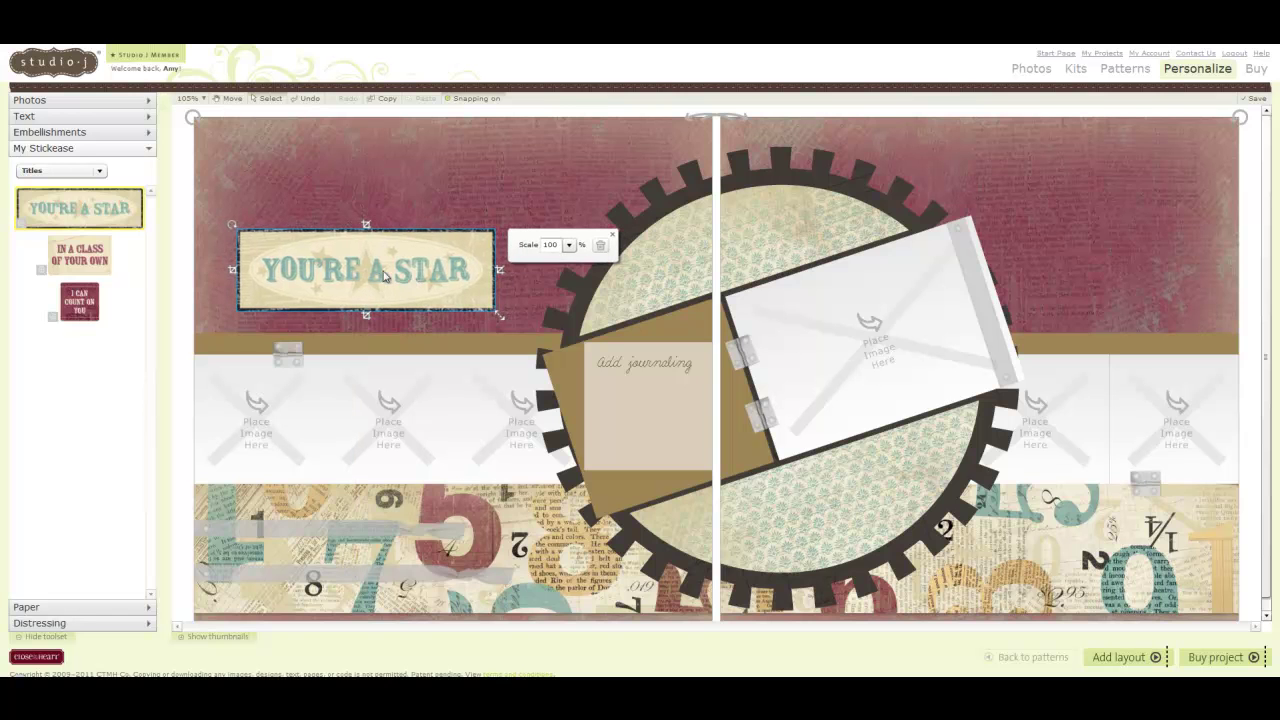
- Try the "In a Class of Your Own" title on the upper right page, and delete both title Stickease from the layout
left_click_drag(68, 258, 1116, 222)
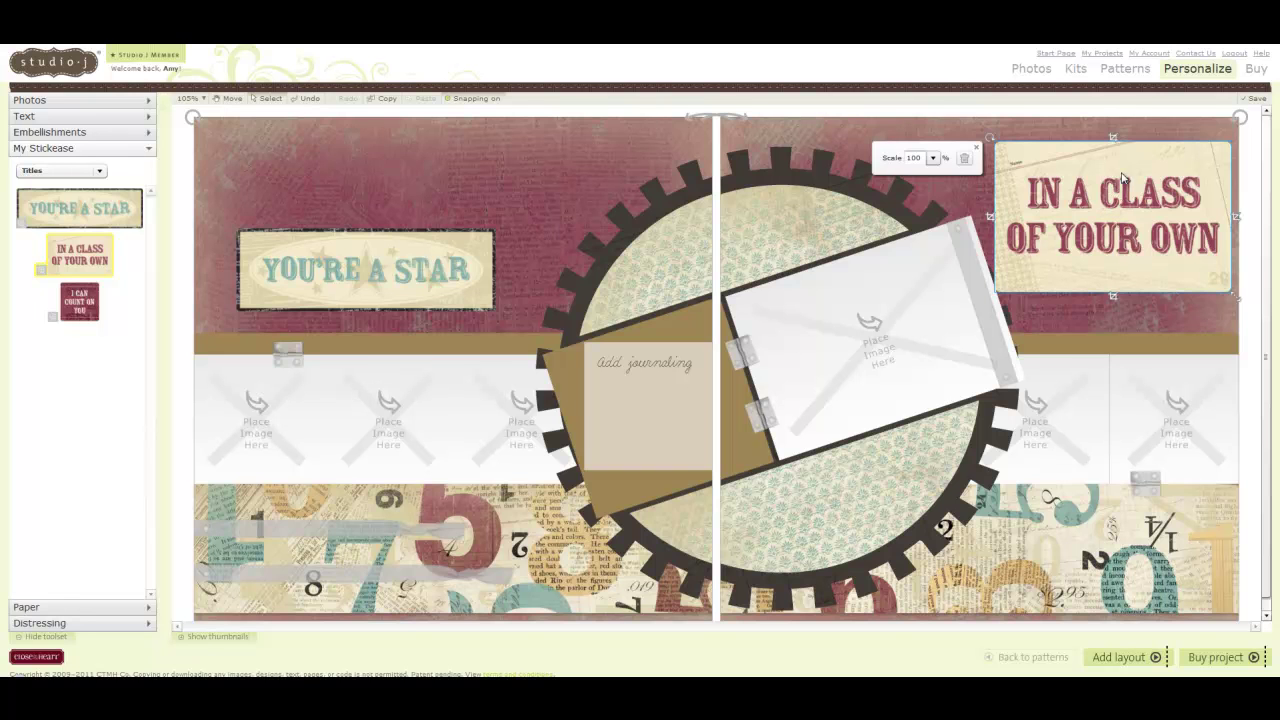
left_click(964, 158)
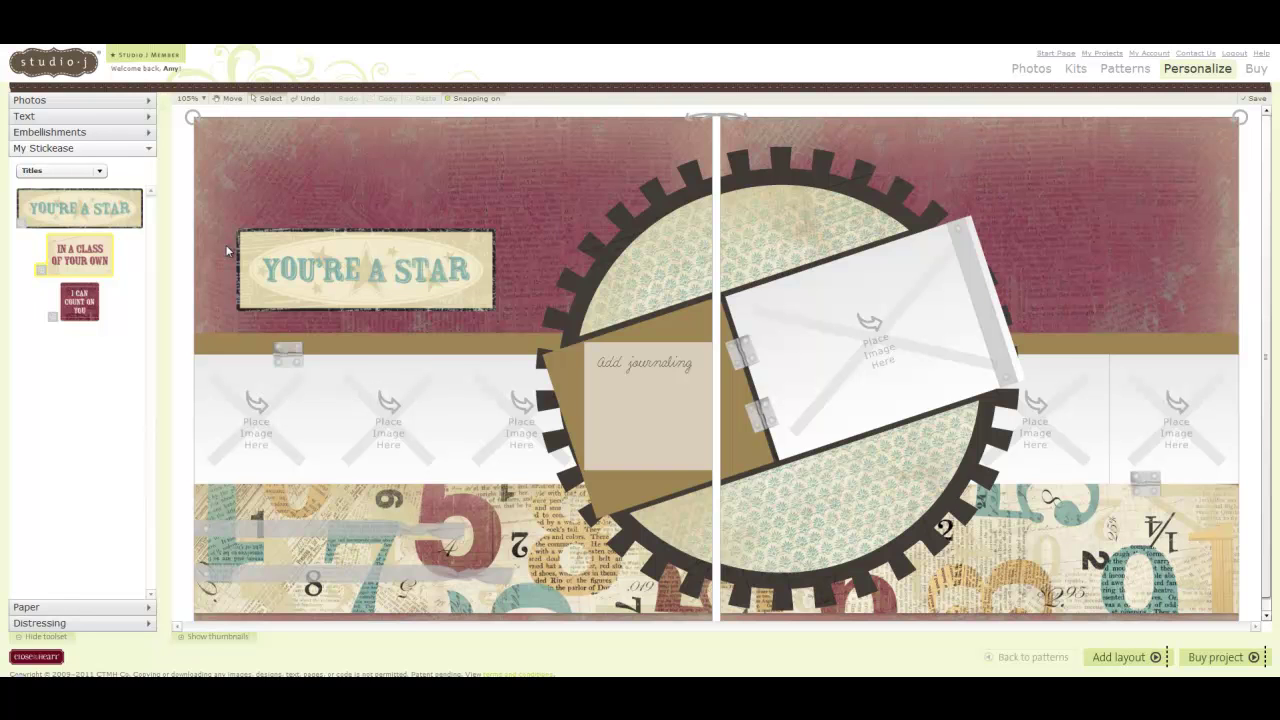
left_click(389, 277)
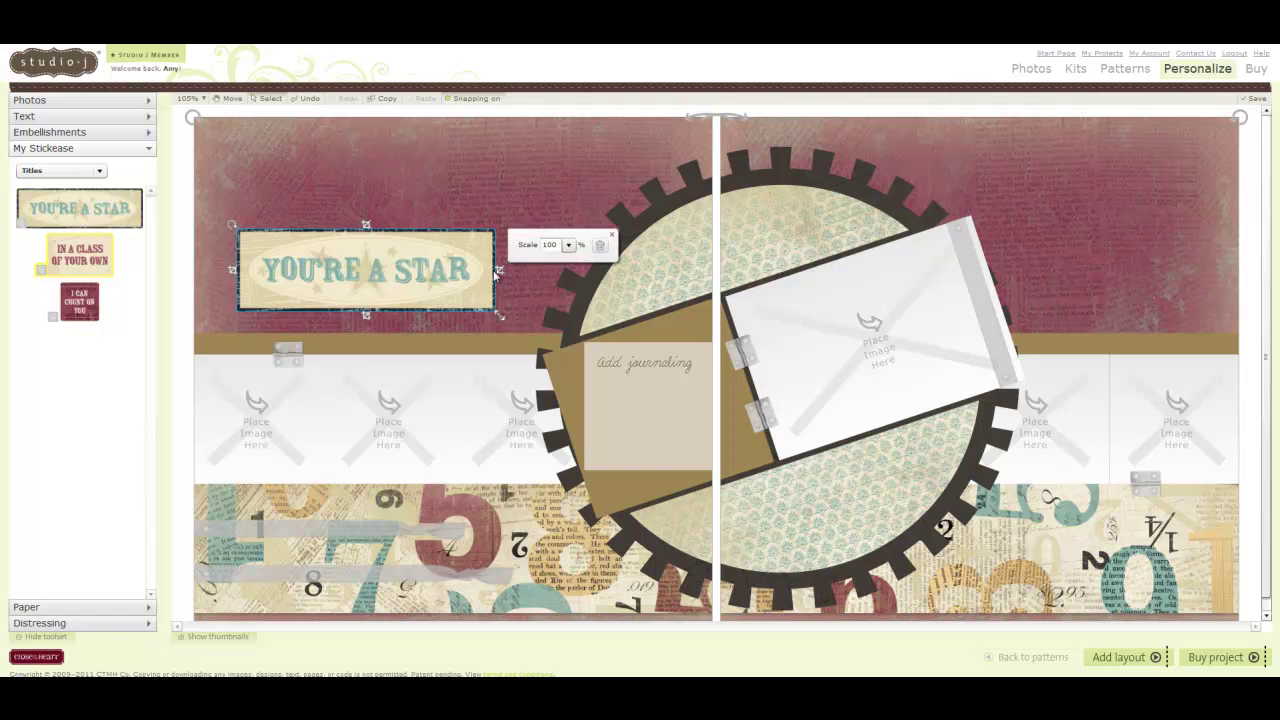
left_click(348, 187)
left_click(601, 246)
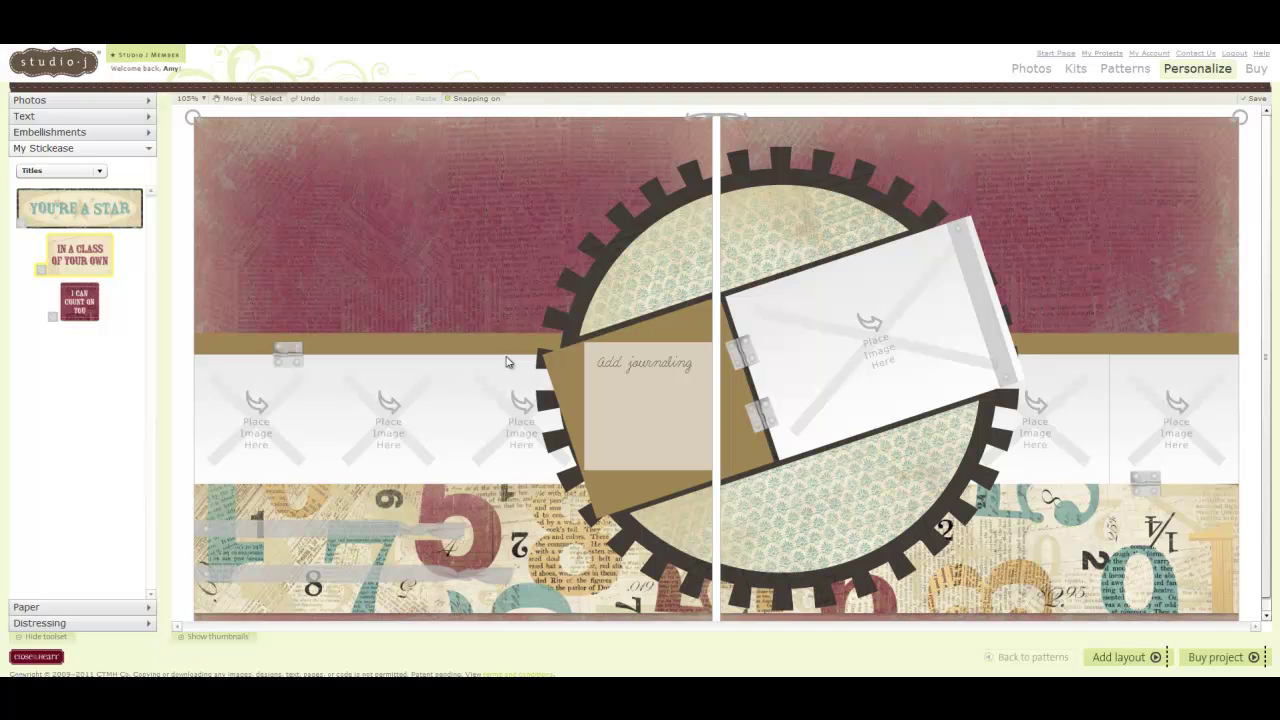
- Try the lined Journal tag from the Tags Stickease on the left page and delete it
left_click(100, 172)
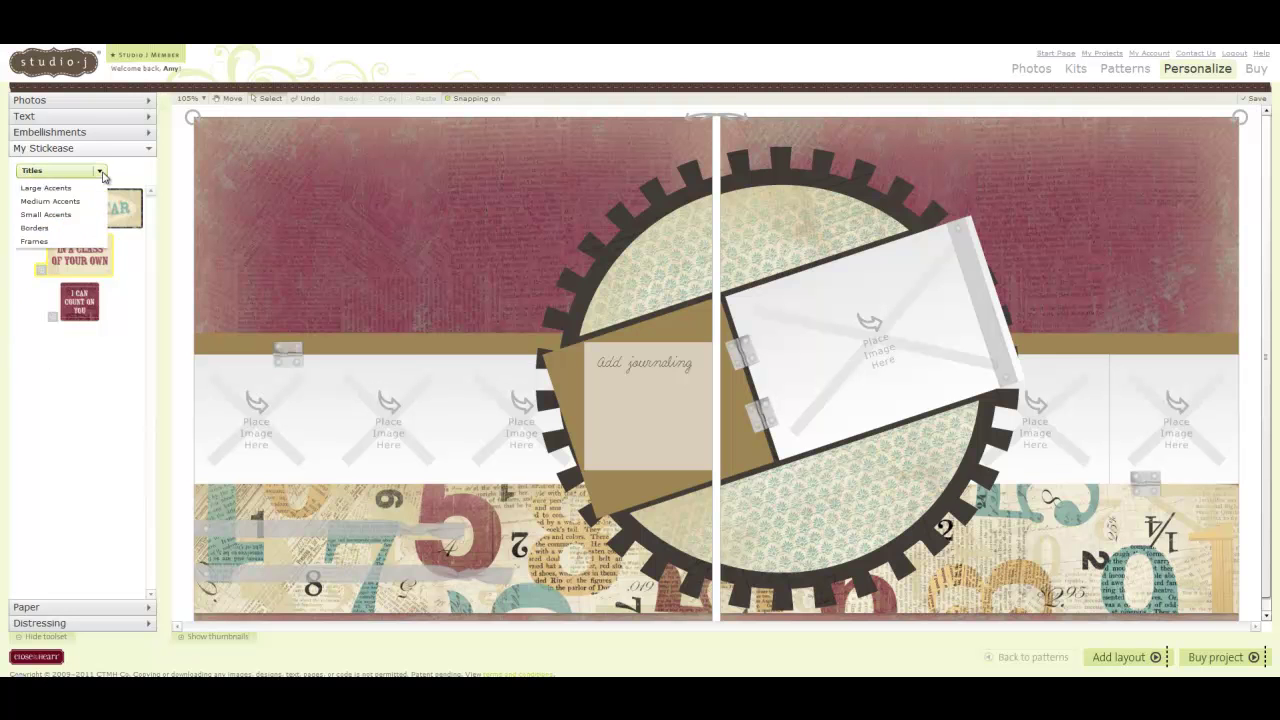
left_click(43, 213)
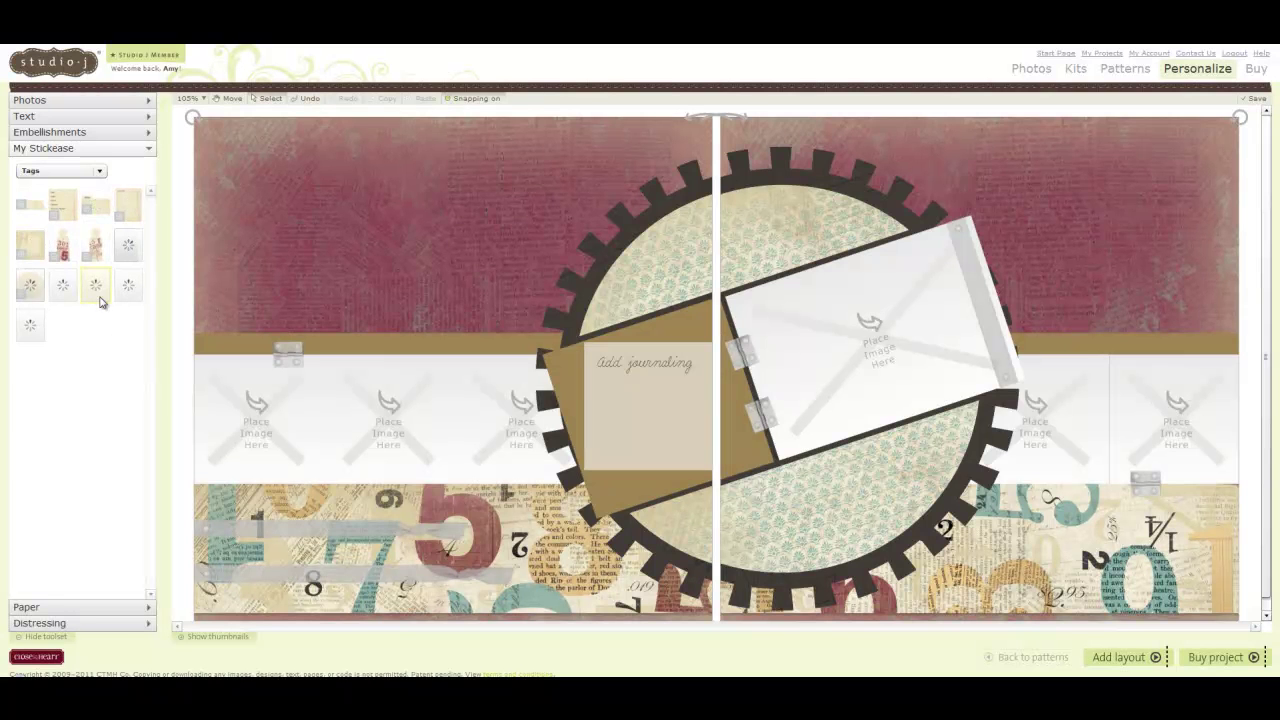
left_click_drag(128, 205, 441, 288)
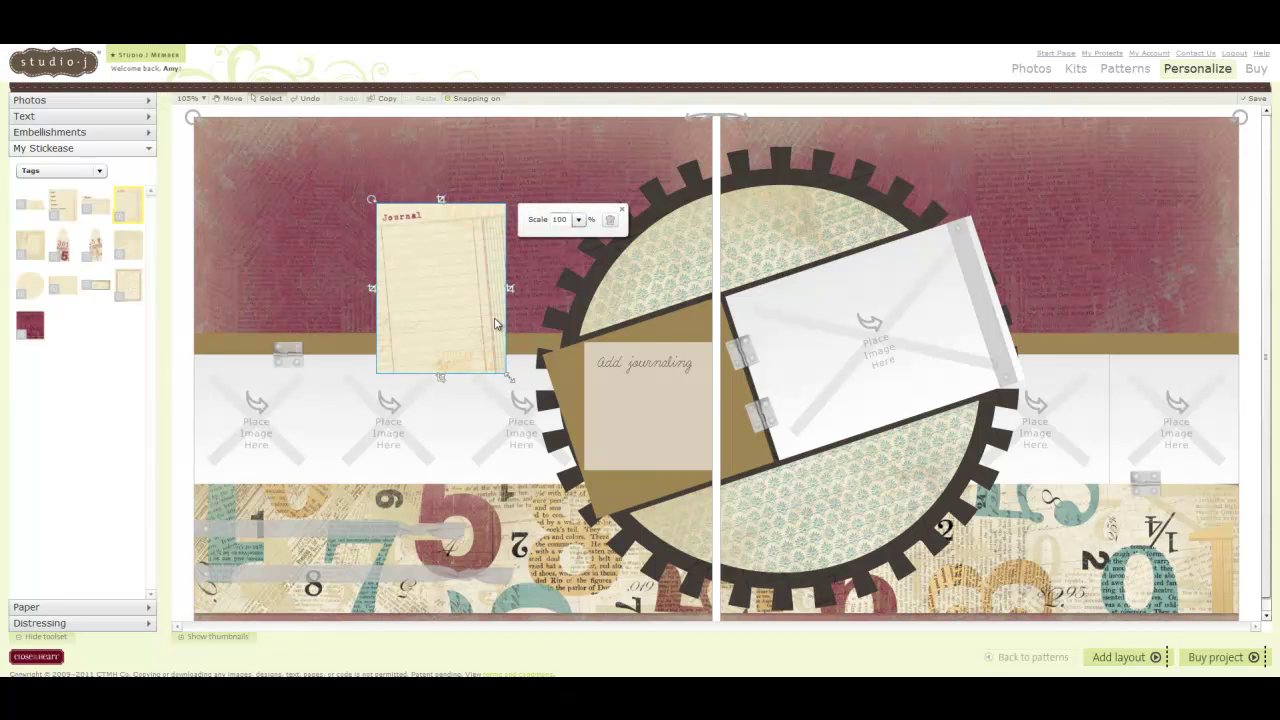
left_click(610, 219)
- Try the Winner ribbon from the Large Accents Stickease over the left page's photo strip and delete it
left_click(101, 172)
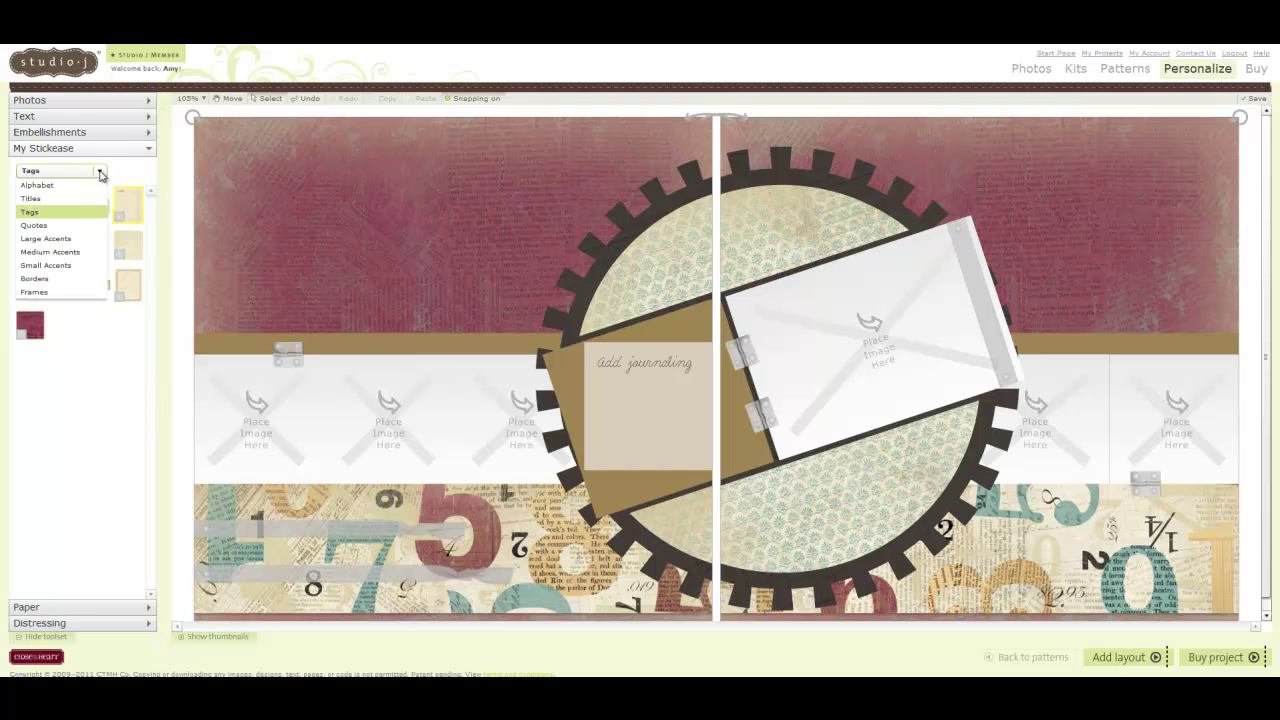
left_click(50, 239)
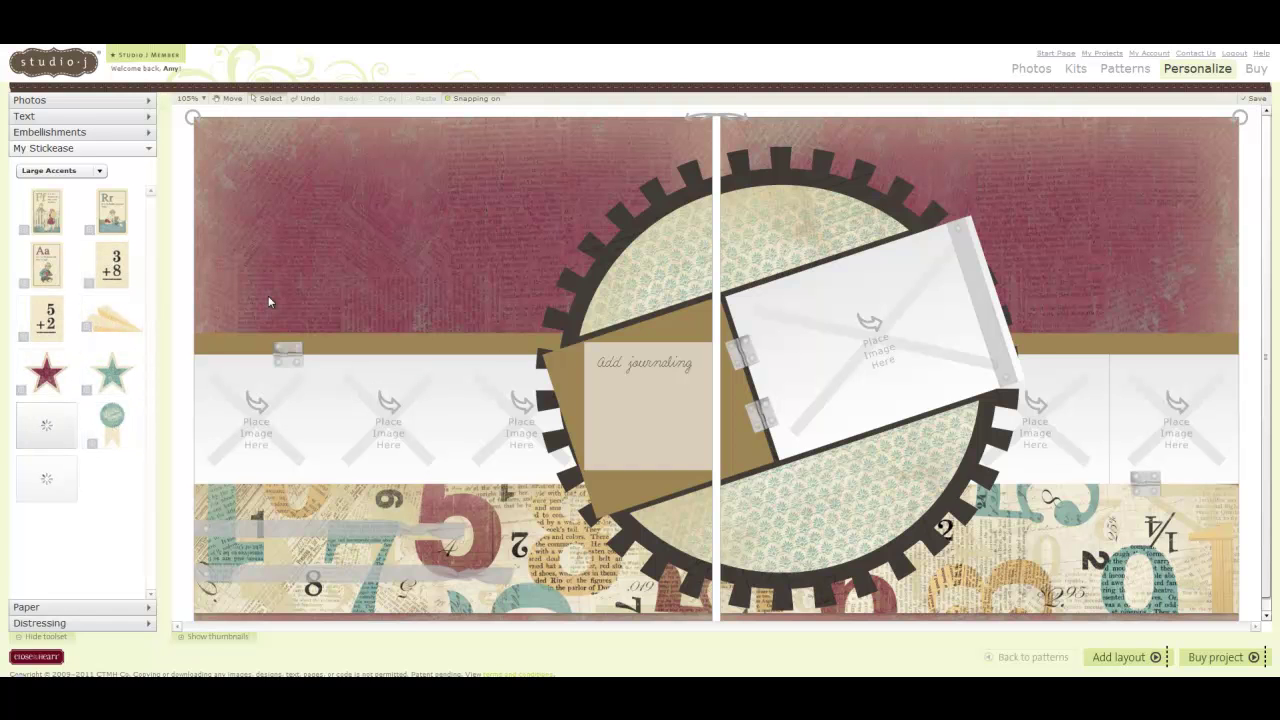
left_click_drag(45, 420, 402, 229)
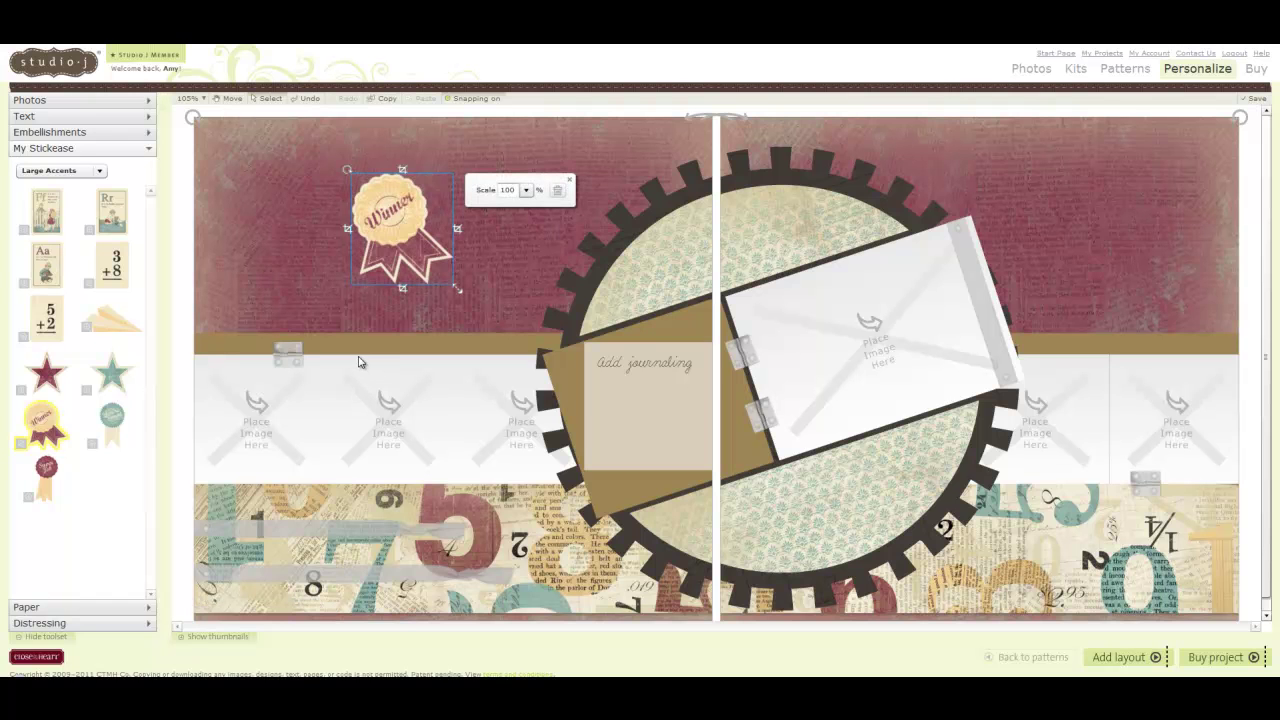
left_click_drag(381, 247, 401, 330)
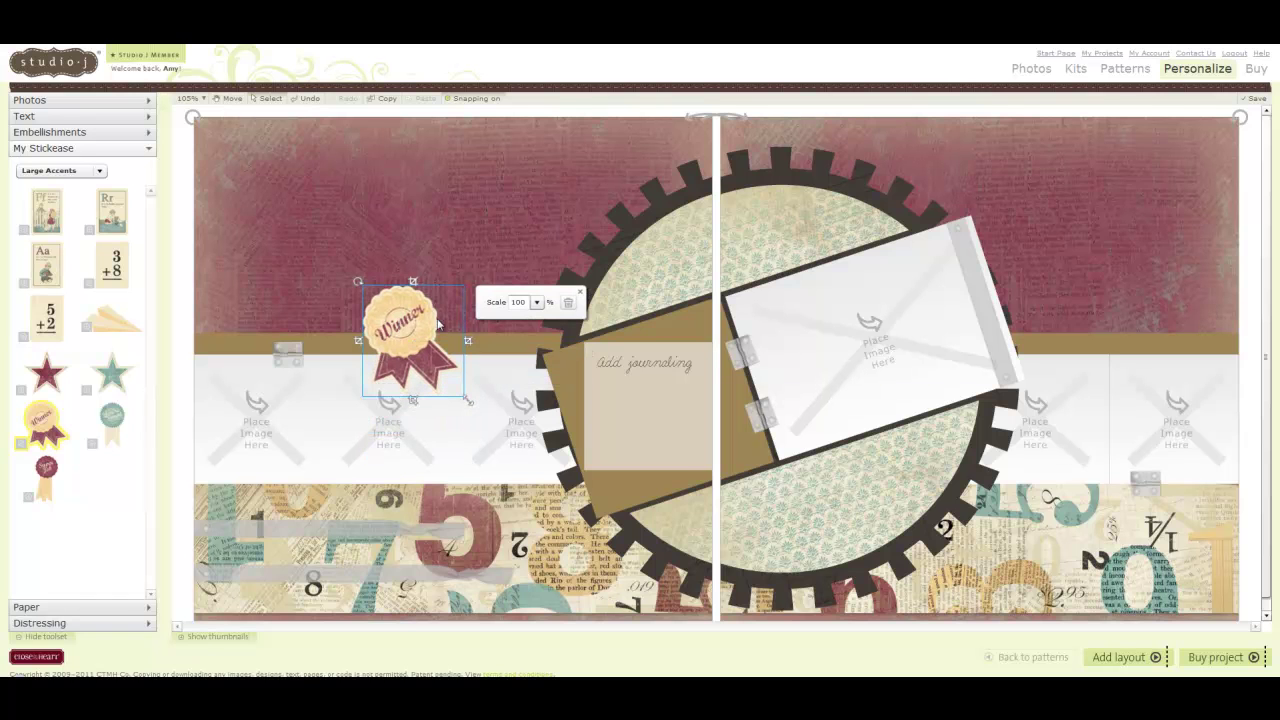
left_click(569, 304)
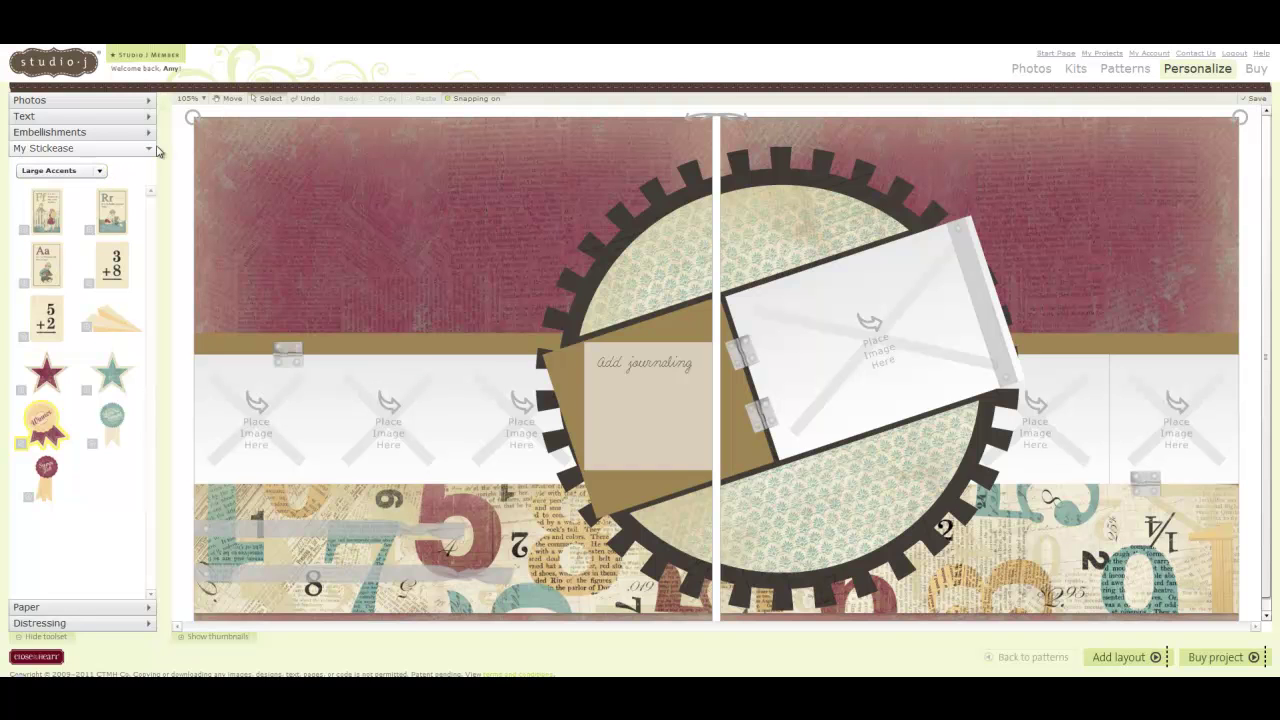
- Place the burgundy zigzag border from the Borders Stickease along the tan strip on the left page
left_click(98, 174)
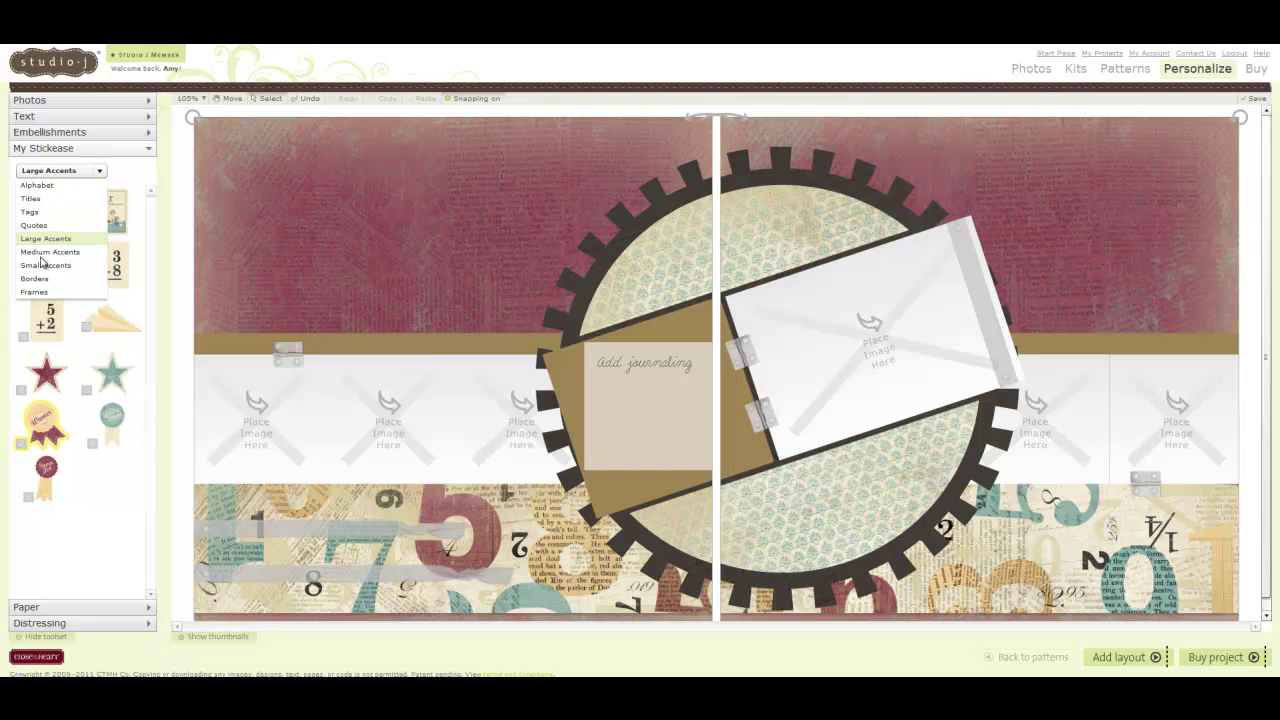
left_click(40, 286)
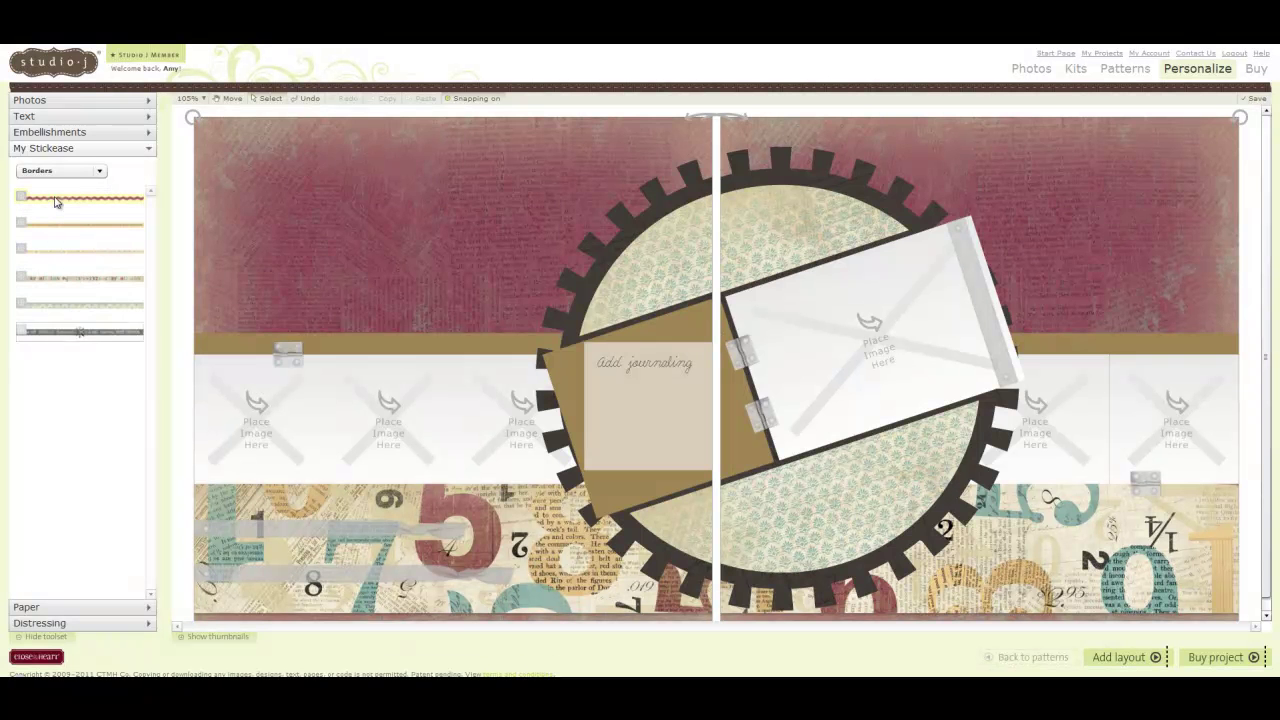
left_click_drag(52, 203, 398, 324)
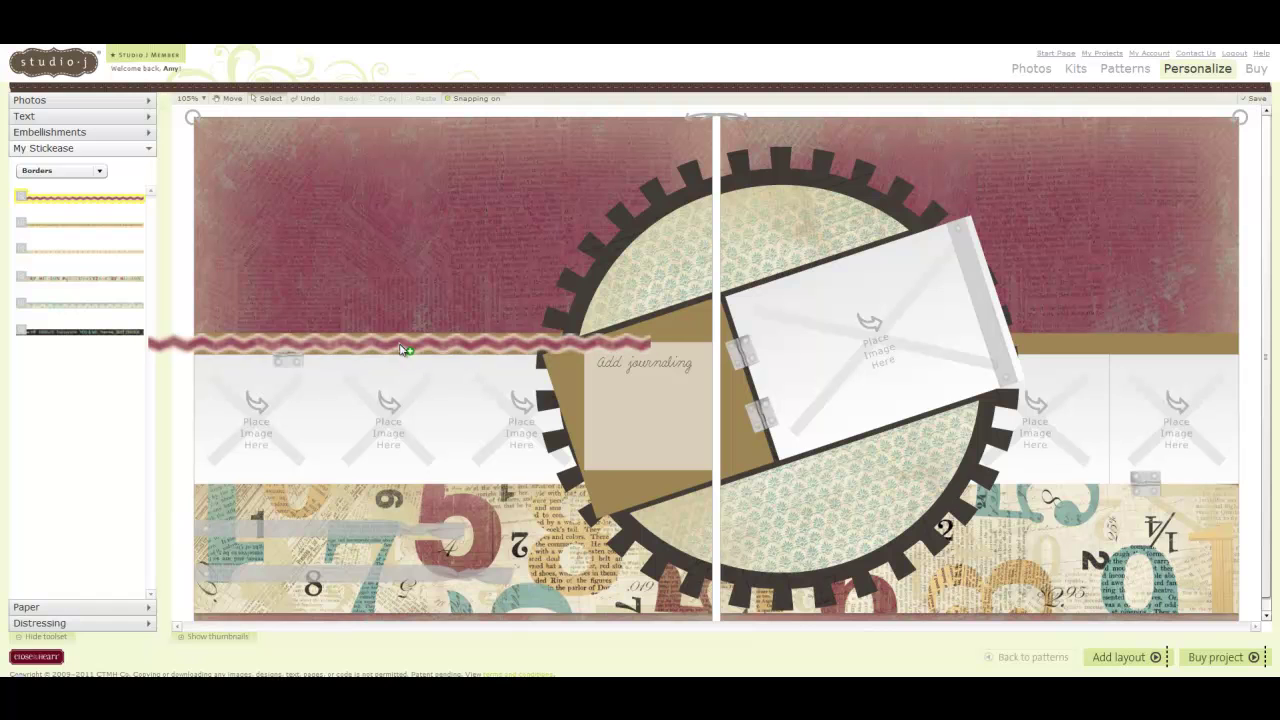